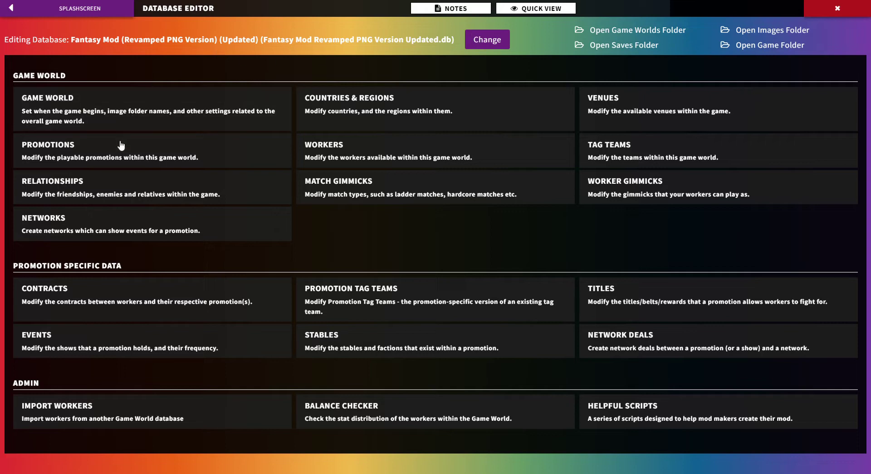
click(102, 108)
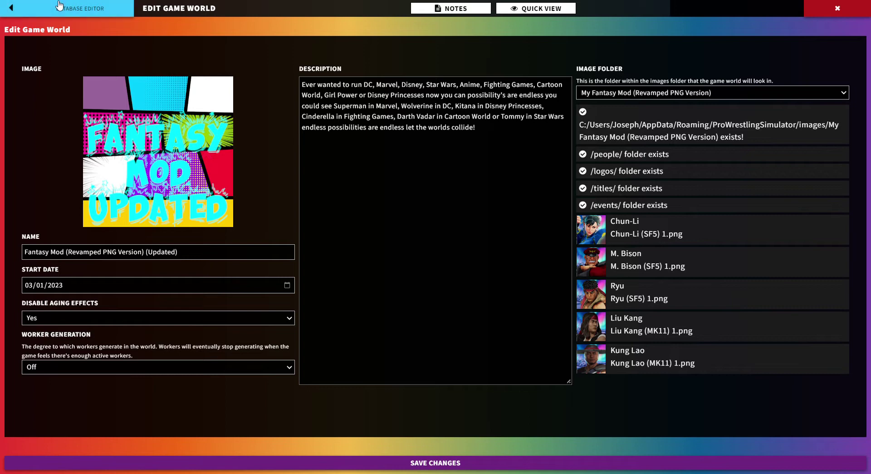
click(61, 6)
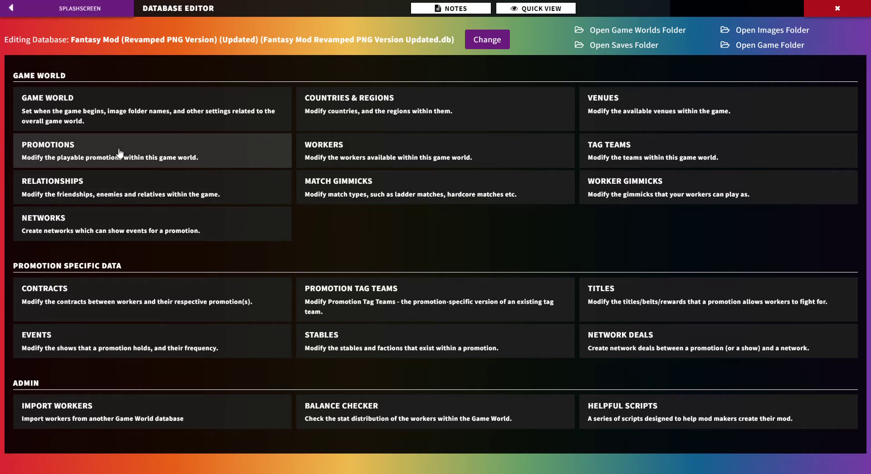
Open the Fantasy Mod promotions editor and view Battle Royale, Cartoon World and Fighting Game Wrestling
click(119, 152)
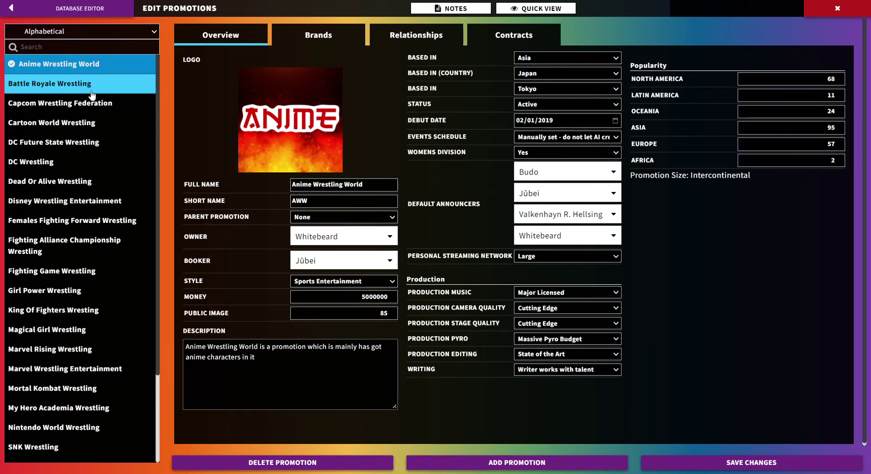
click(60, 83)
click(52, 122)
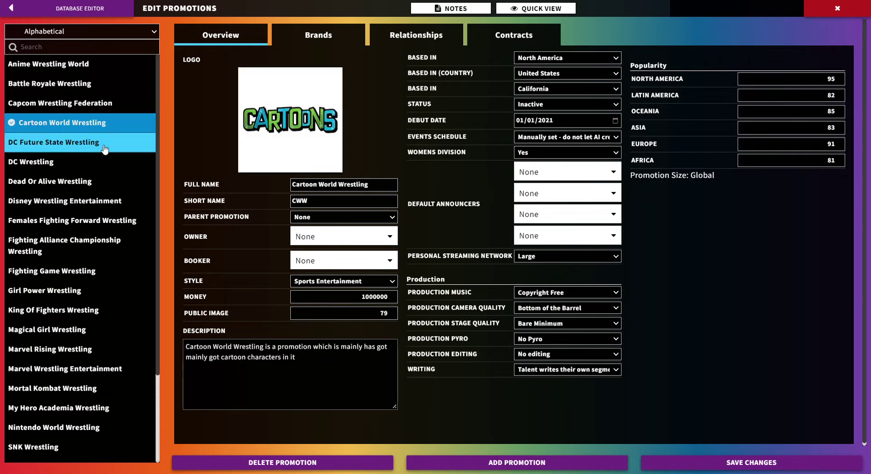
click(65, 200)
click(81, 270)
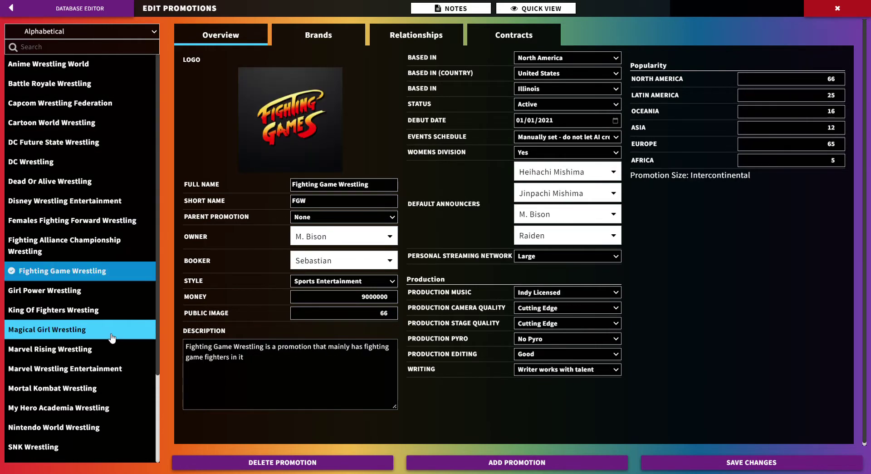
View Magical Girl, Disney and Females Fighting Forward Wrestling, then back out to the title screen
click(55, 329)
click(65, 200)
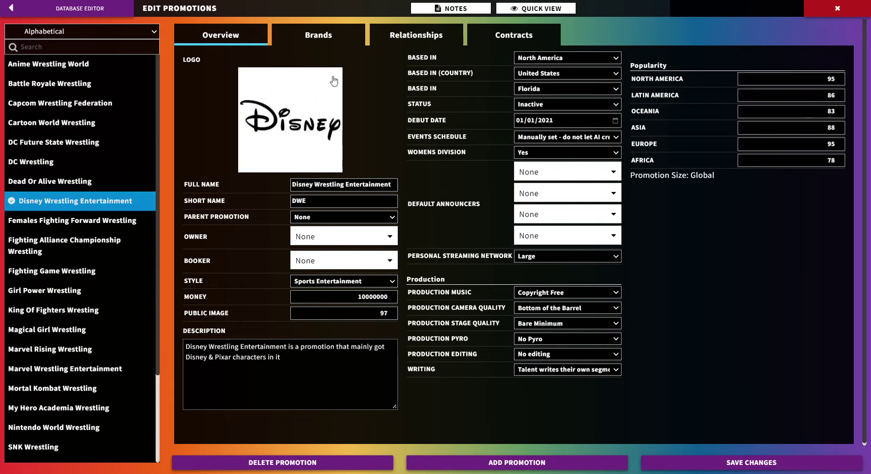
click(72, 220)
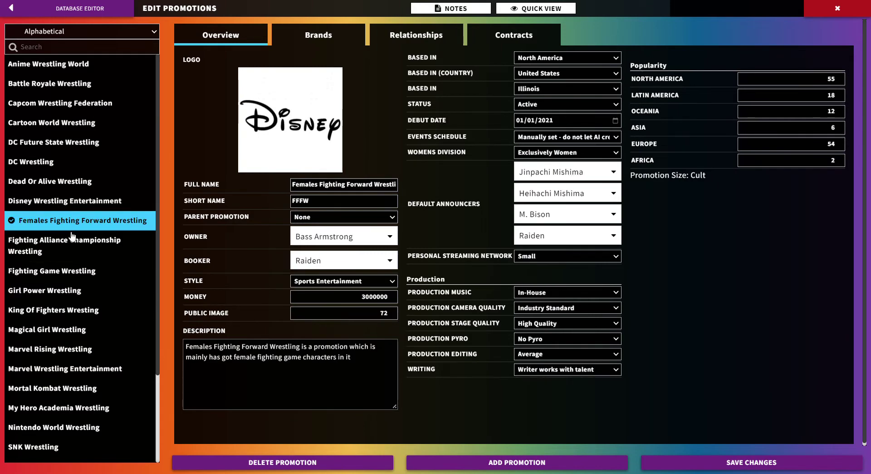
click(98, 6)
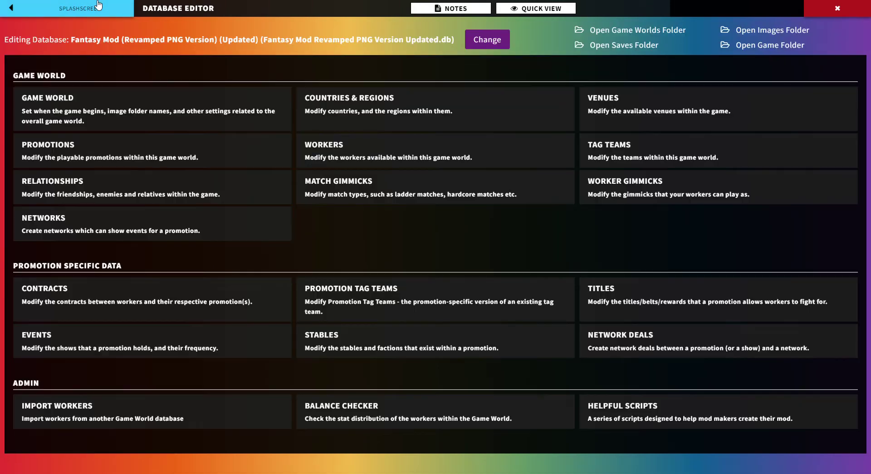
click(98, 6)
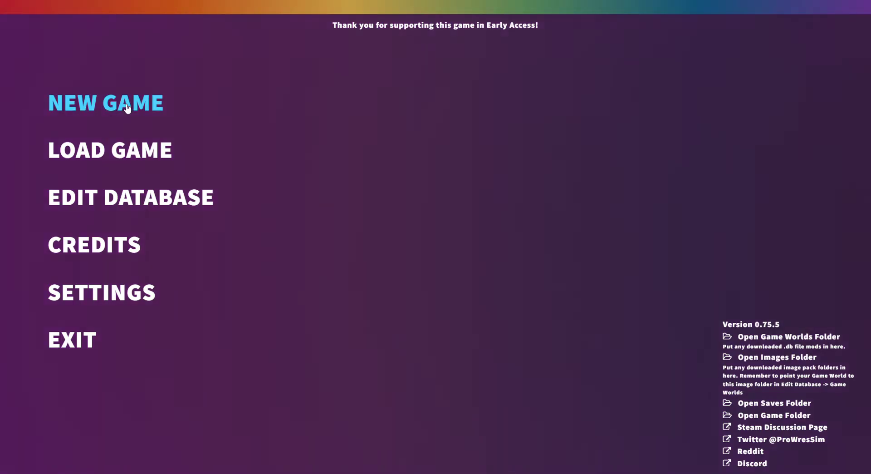
Begin a new game with the Fantasy Mod database and preview Mortal Kombat Wrestling
click(126, 107)
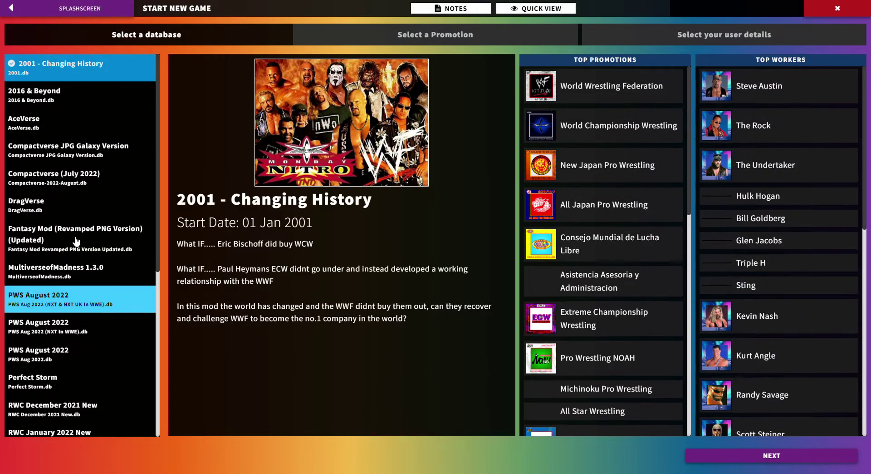
click(75, 234)
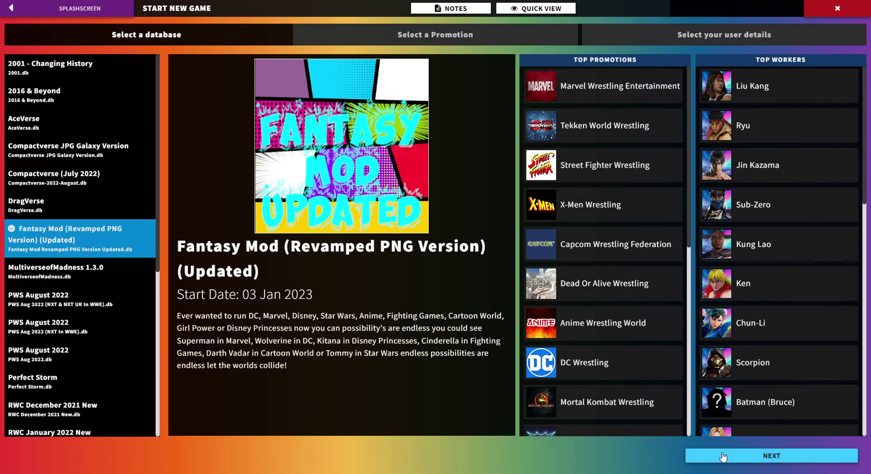
click(771, 455)
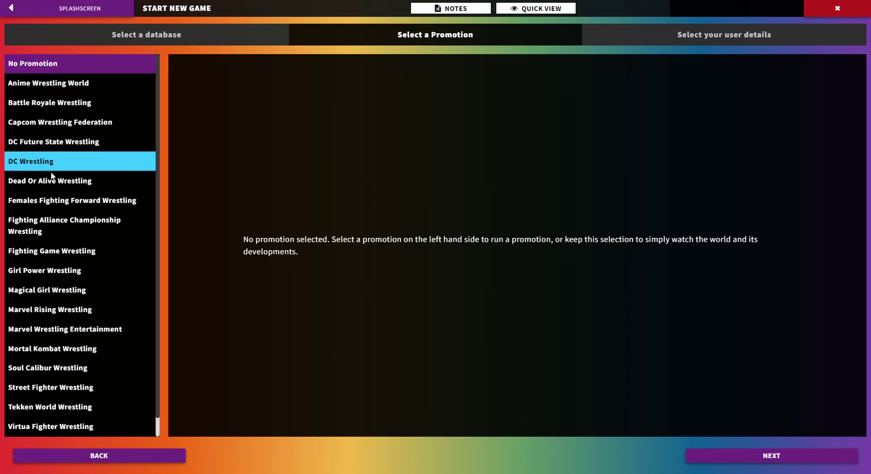
scroll(41, 163, down, 1)
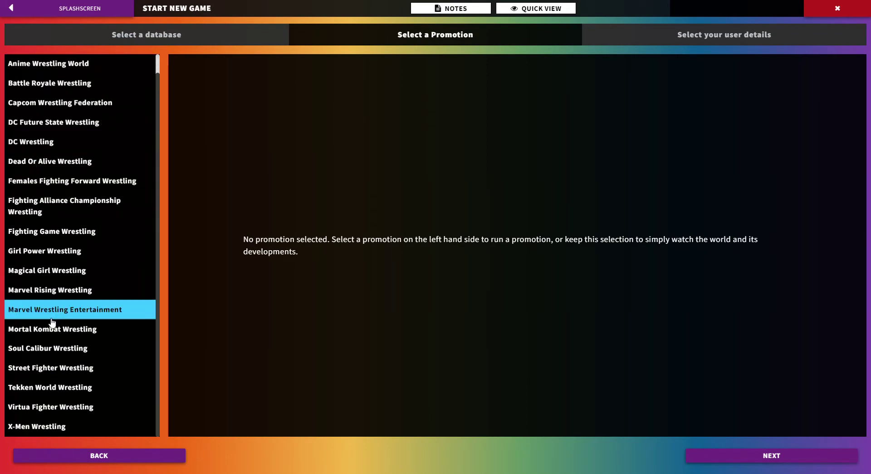
click(43, 329)
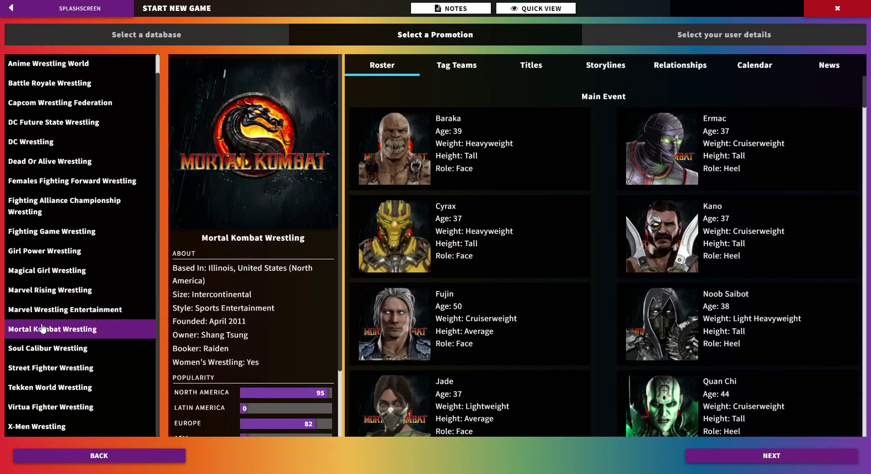
scroll(575, 158, down, 3)
scroll(575, 158, down, 3)
scroll(575, 158, down, 3)
scroll(575, 158, down, 4)
scroll(576, 158, down, 4)
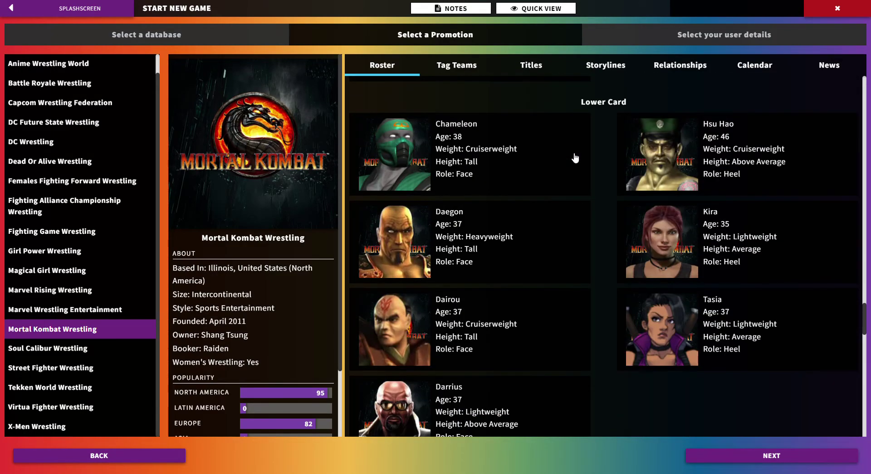
scroll(576, 158, down, 3)
scroll(576, 158, down, 4)
scroll(575, 158, down, 4)
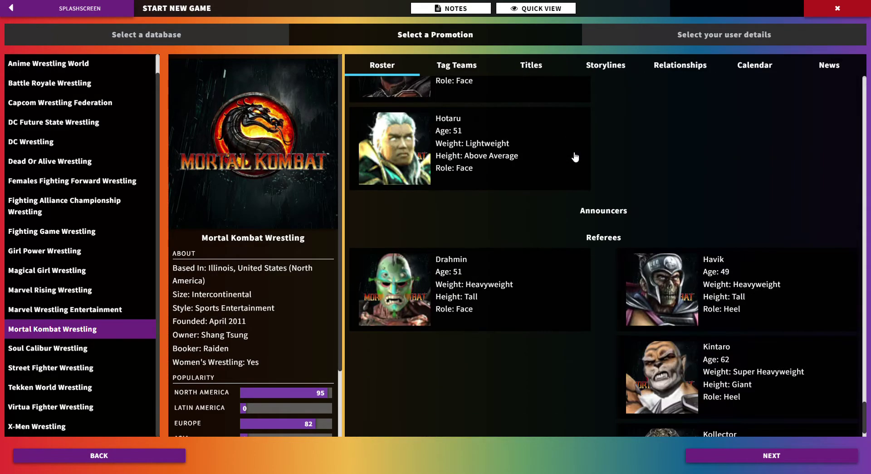
scroll(575, 158, down, 3)
View Mortal Kombat Wrestling's titles, relationships, tag teams, calendar and news, then titles again
click(531, 65)
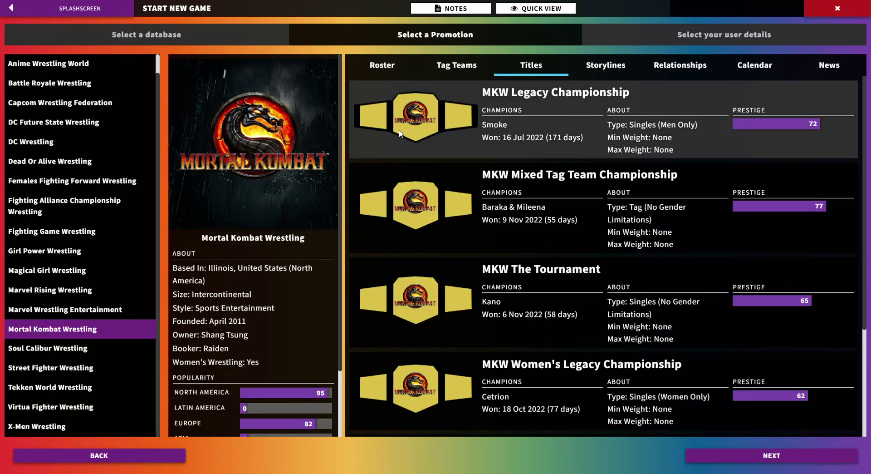
scroll(477, 170, down, 3)
scroll(514, 135, down, 3)
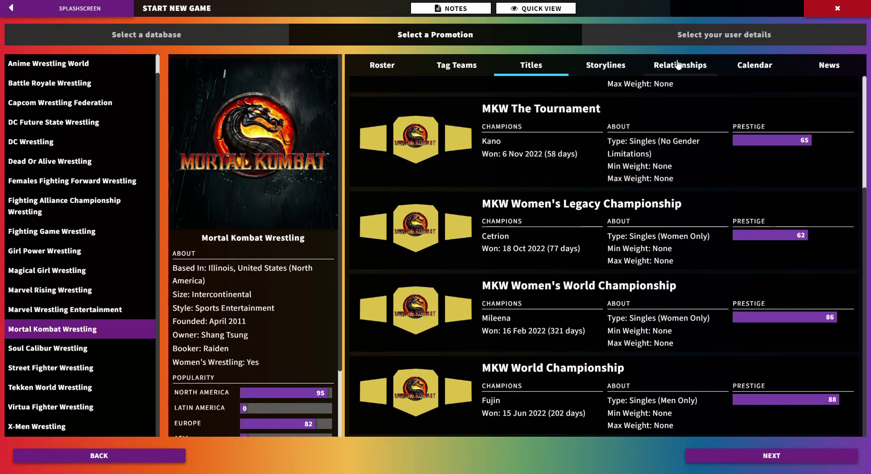
click(680, 65)
scroll(612, 182, down, 3)
scroll(613, 181, down, 3)
scroll(612, 181, down, 3)
scroll(612, 185, down, 3)
scroll(612, 185, down, 3)
scroll(612, 184, down, 3)
scroll(613, 184, down, 3)
scroll(612, 180, down, 3)
scroll(612, 180, down, 3)
scroll(612, 182, down, 3)
scroll(611, 182, down, 3)
scroll(612, 182, down, 3)
scroll(612, 182, down, 3)
scroll(610, 177, down, 3)
scroll(610, 177, down, 3)
scroll(611, 177, down, 3)
scroll(610, 177, down, 3)
scroll(610, 177, down, 3)
scroll(610, 177, down, 3)
scroll(610, 177, down, 3)
scroll(610, 177, down, 3)
scroll(610, 176, down, 3)
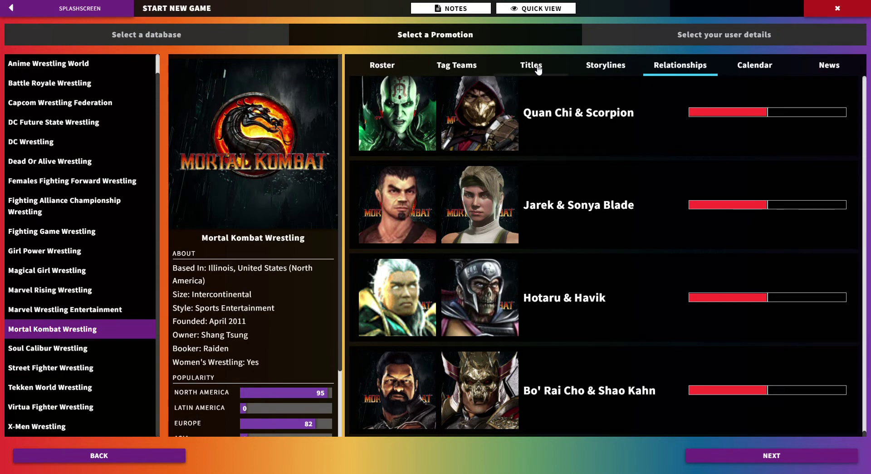
click(457, 64)
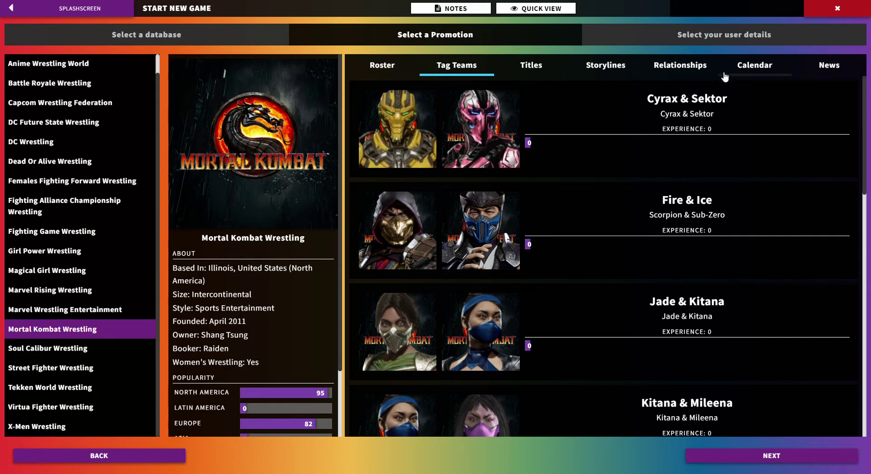
click(742, 68)
scroll(632, 198, down, 2)
scroll(633, 198, down, 4)
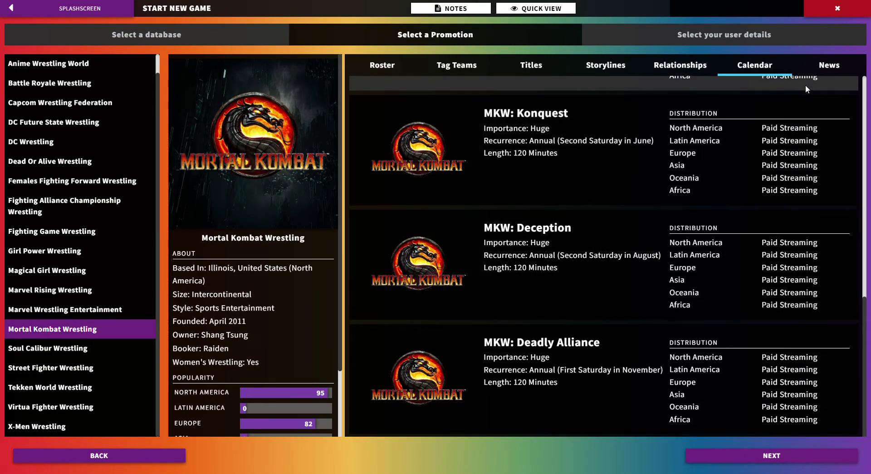
click(858, 70)
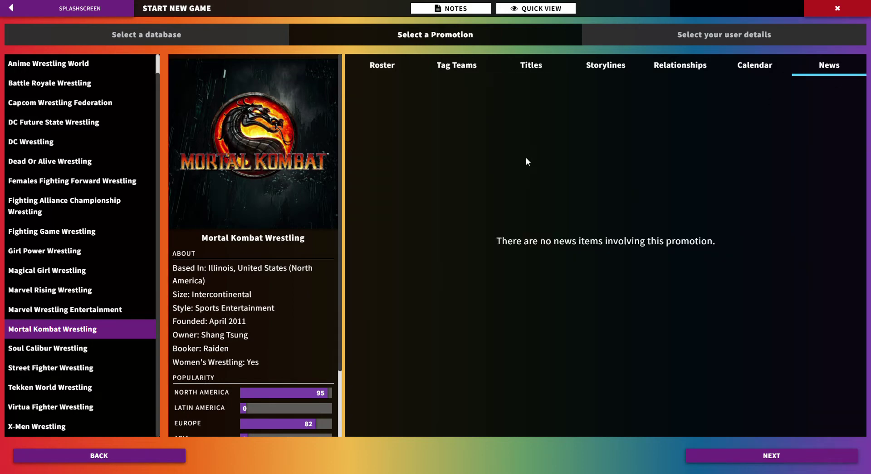
click(530, 65)
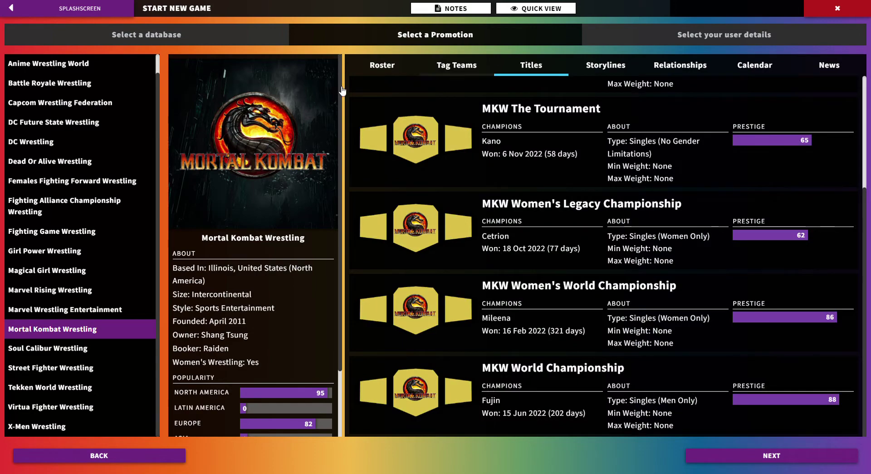
click(51, 5)
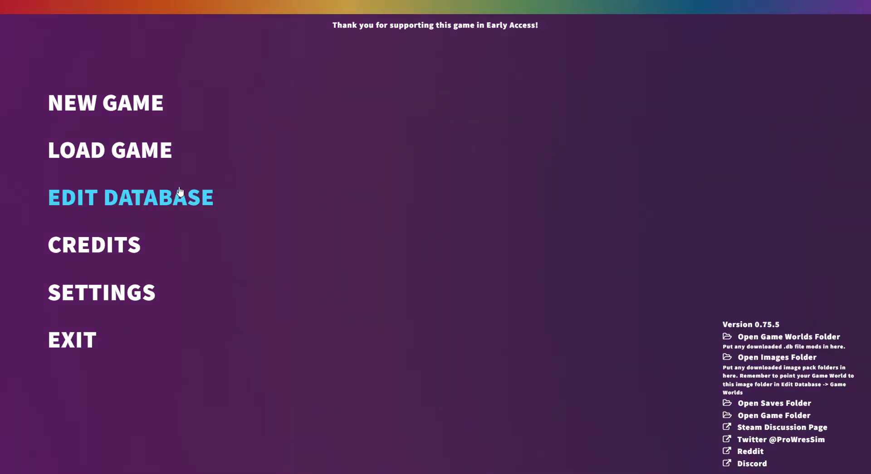
click(107, 92)
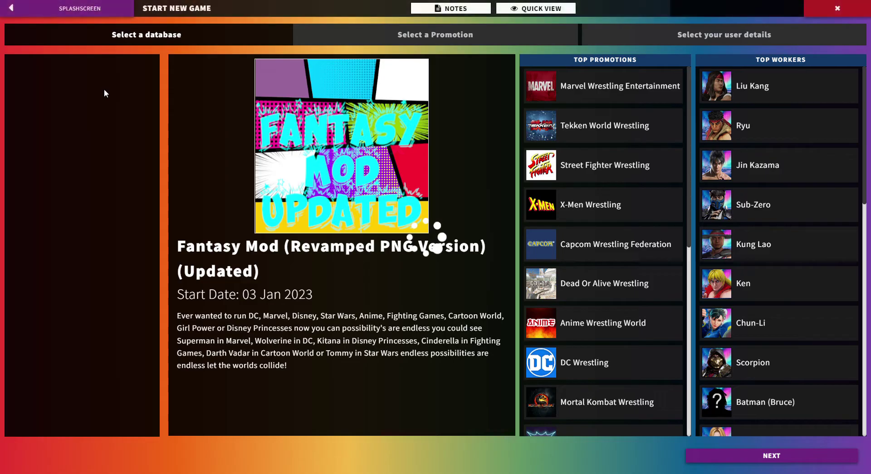
click(97, 228)
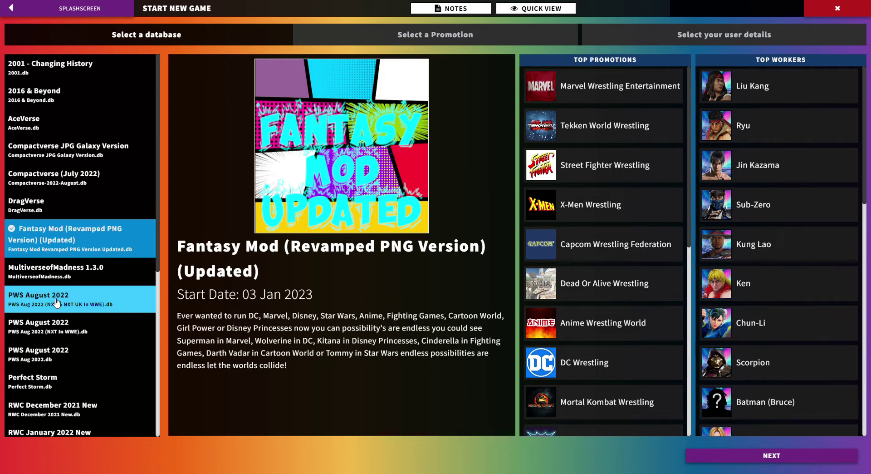
scroll(62, 381, down, 3)
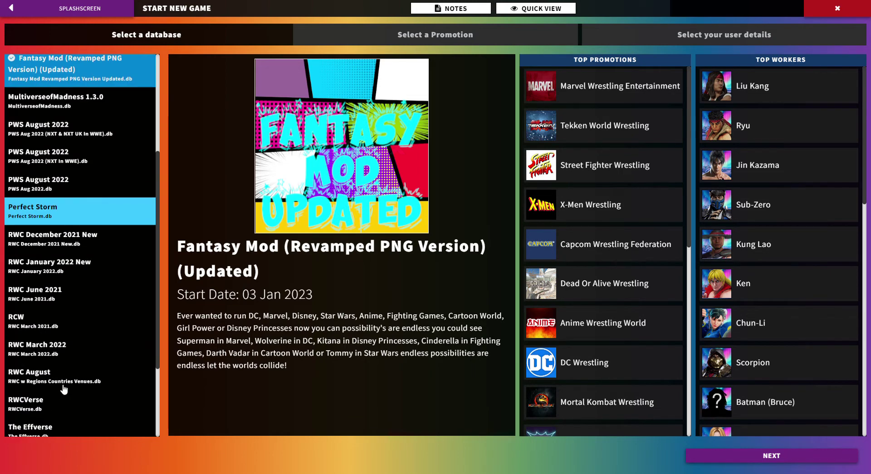
scroll(62, 341, down, 3)
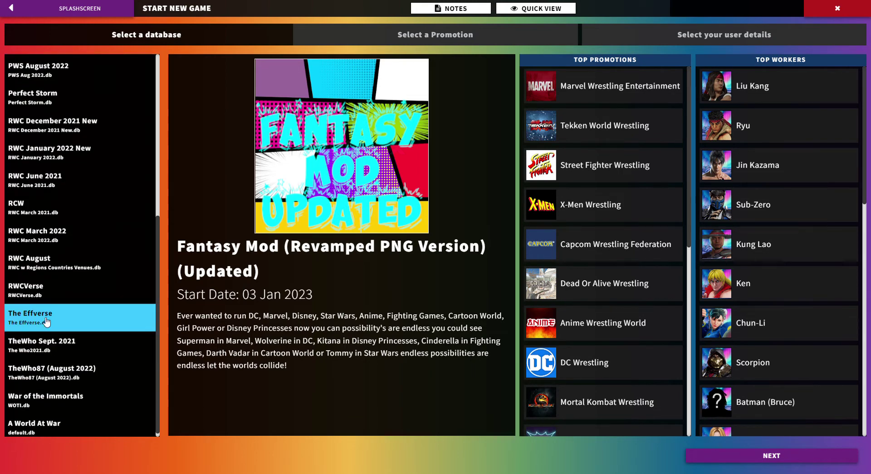
Preview All Elite Wrestling from the RWCVerse database, then go back and choose Fantasy Mod
click(41, 286)
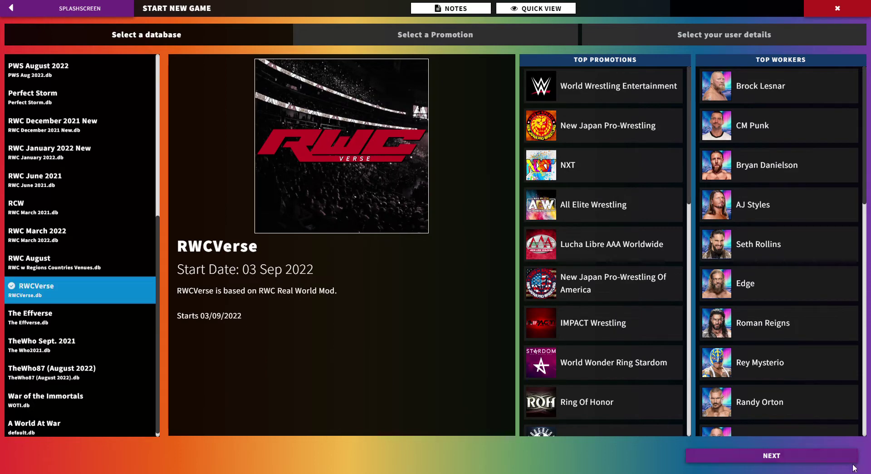
click(790, 456)
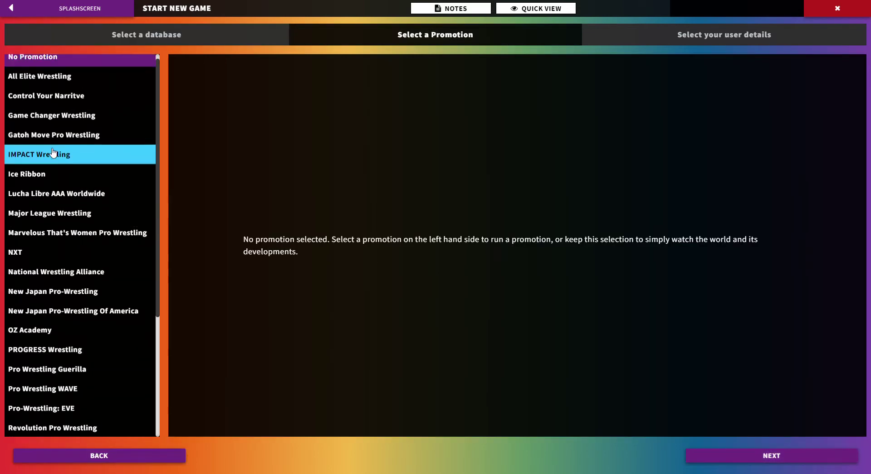
click(62, 85)
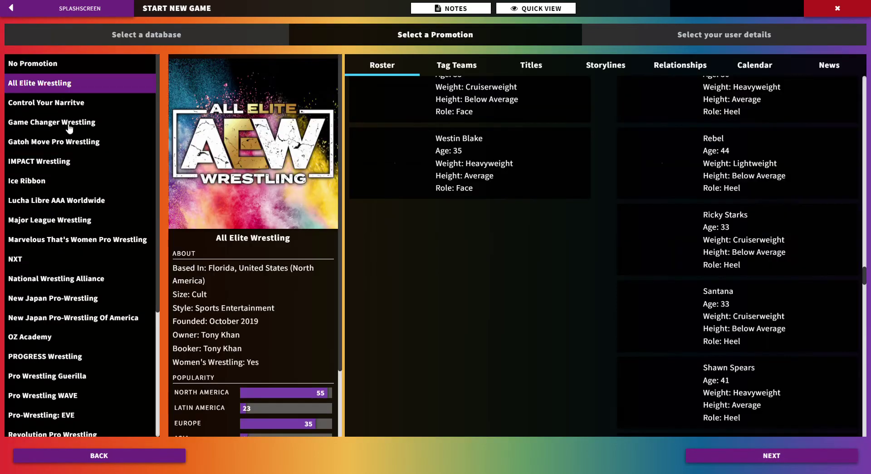
scroll(645, 273, down, 5)
scroll(645, 327, up, 5)
scroll(644, 346, up, 5)
scroll(644, 346, down, 5)
scroll(633, 347, down, 5)
scroll(623, 350, down, 5)
scroll(612, 352, down, 5)
scroll(612, 353, up, 5)
scroll(612, 351, up, 5)
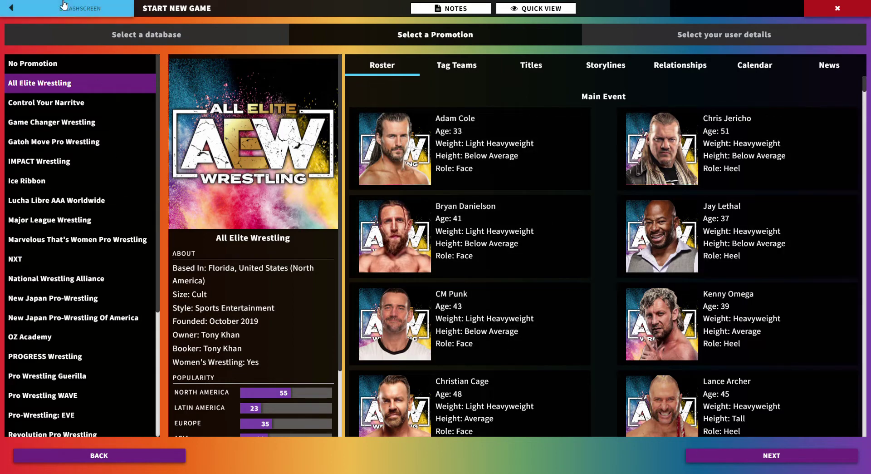
click(99, 455)
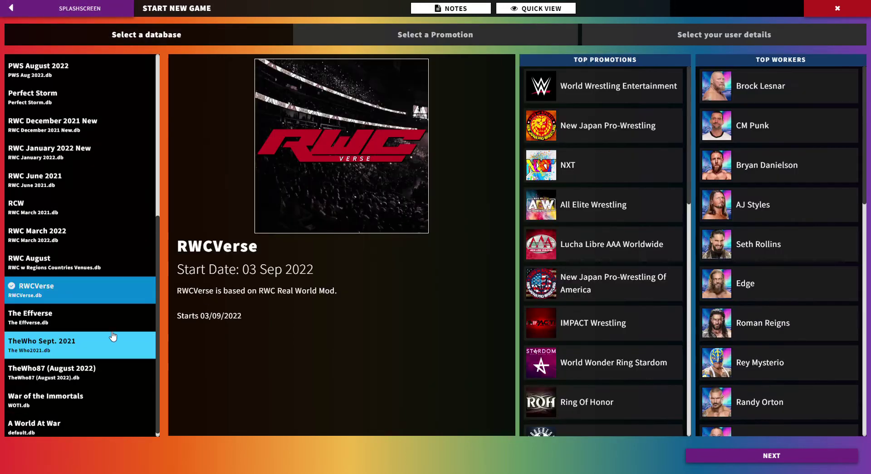
scroll(100, 199, up, 5)
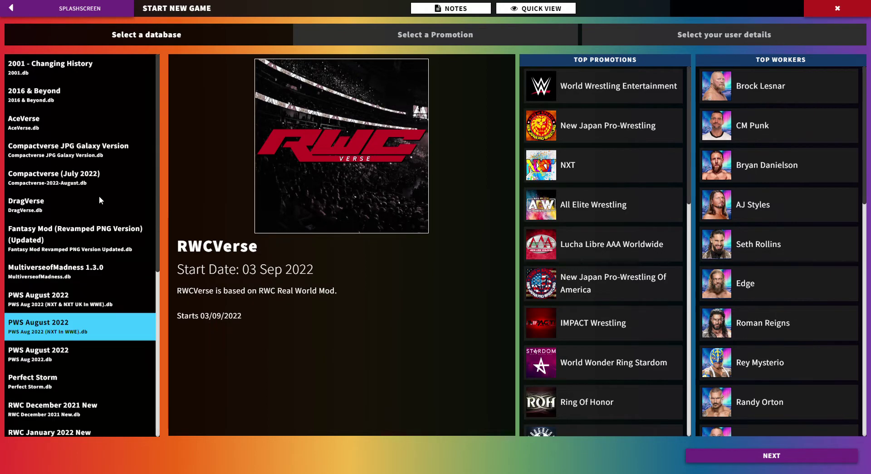
click(75, 233)
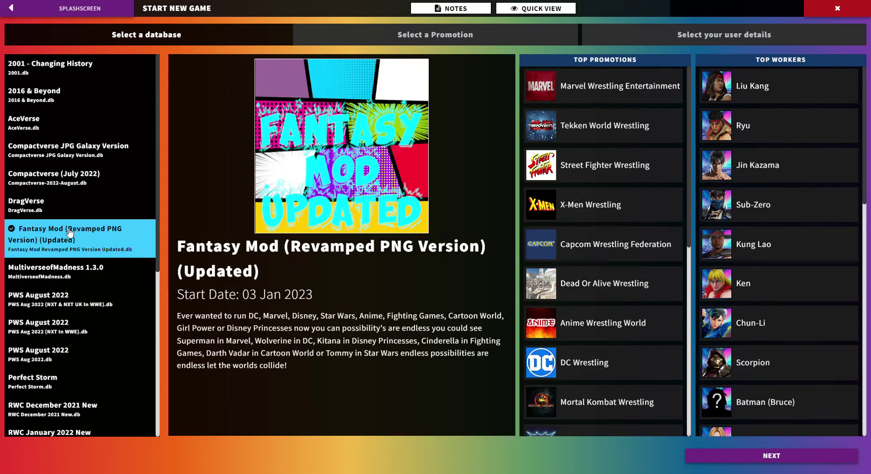
Browse Marvel Wrestling Entertainment, Marvel Rising and DC Wrestling, ending on DC Future State Wrestling
click(772, 455)
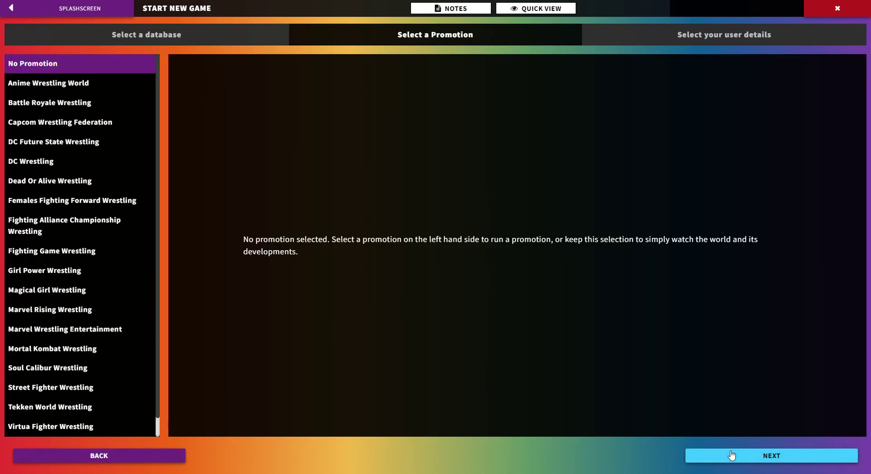
scroll(93, 231, down, 1)
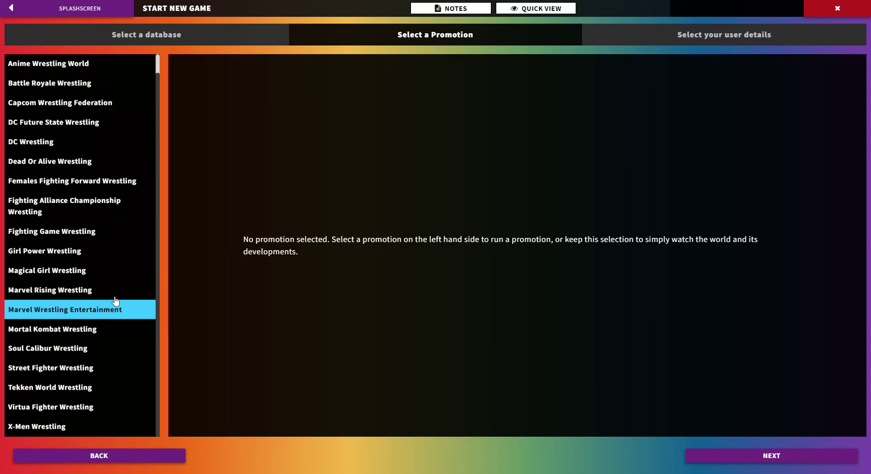
click(82, 309)
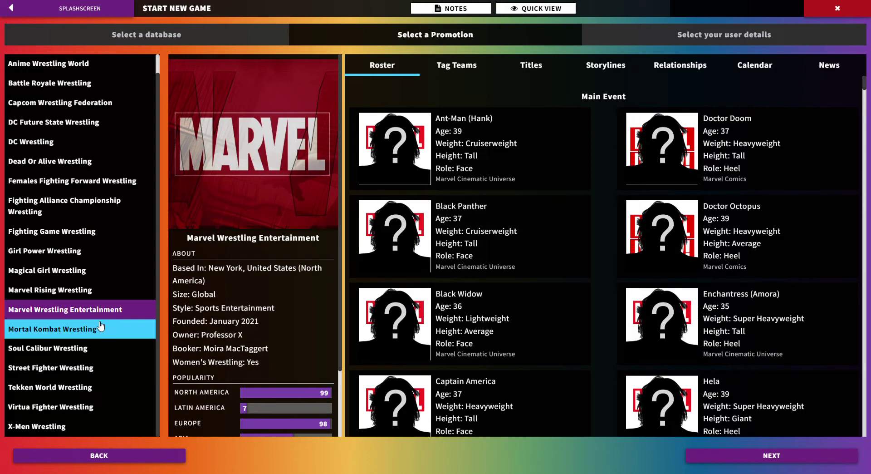
click(64, 293)
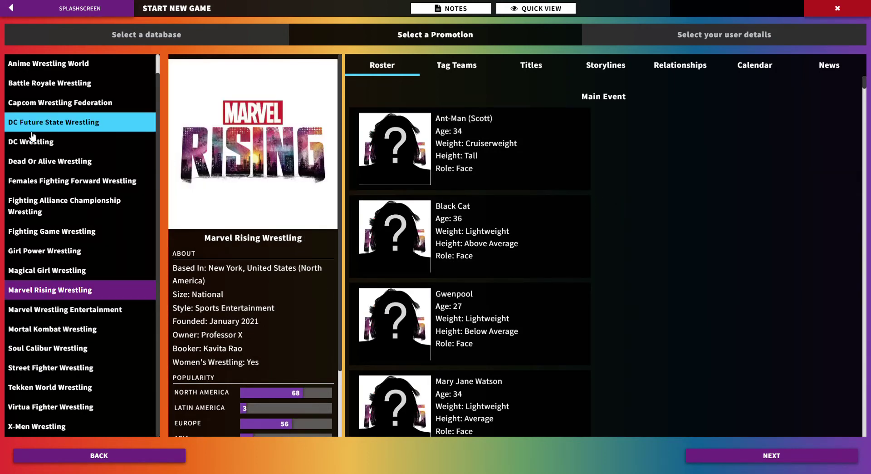
click(96, 136)
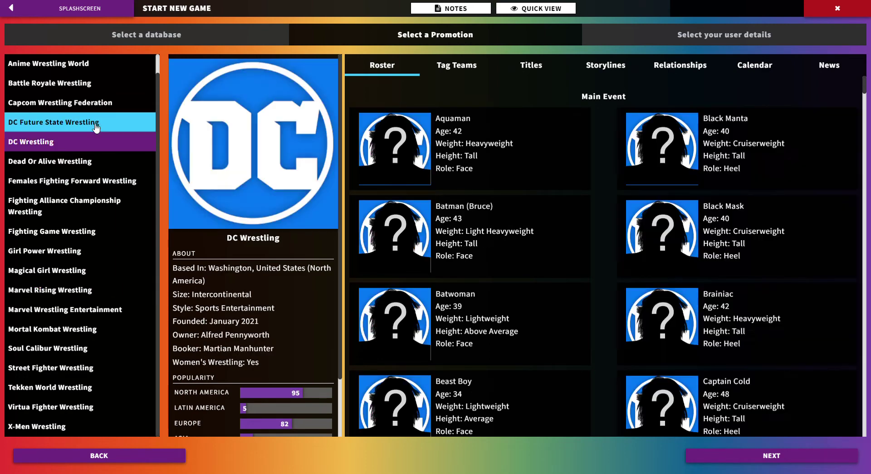
click(95, 126)
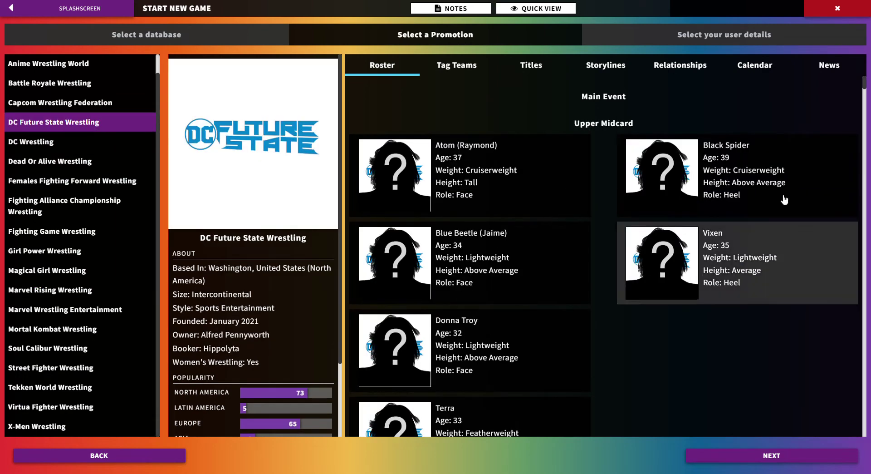
scroll(648, 334, down, 3)
scroll(650, 317, up, 5)
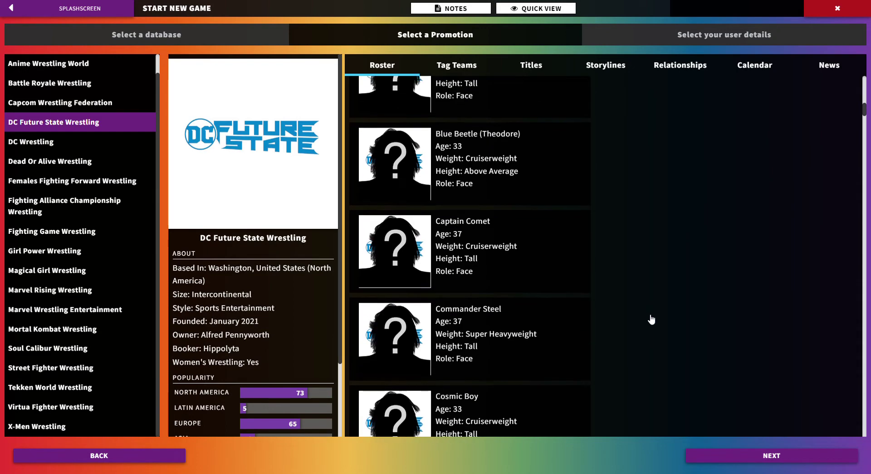
scroll(651, 317, down, 3)
scroll(648, 315, down, 3)
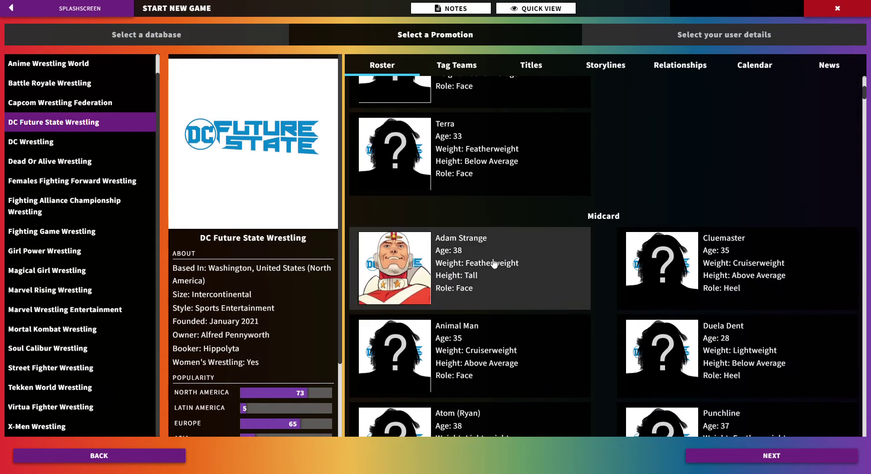
scroll(252, 272, down, 3)
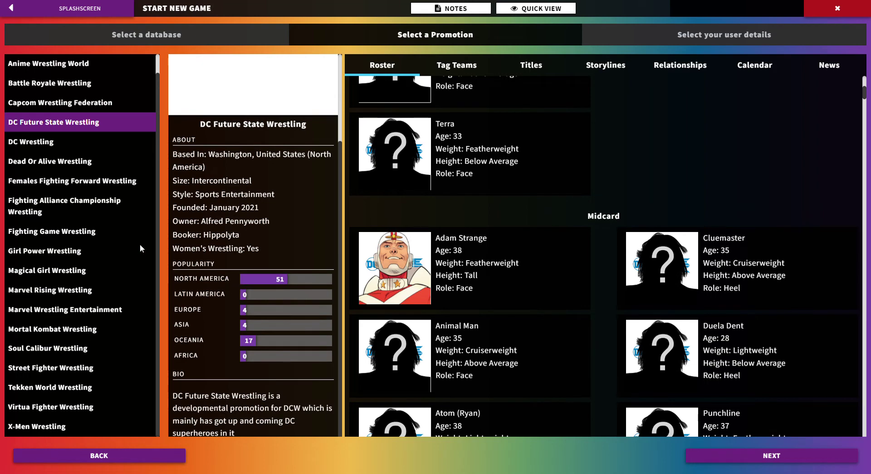
Preview Dead Or Alive and Females Fighting Forward Wrestling, then return to the database choice
click(40, 166)
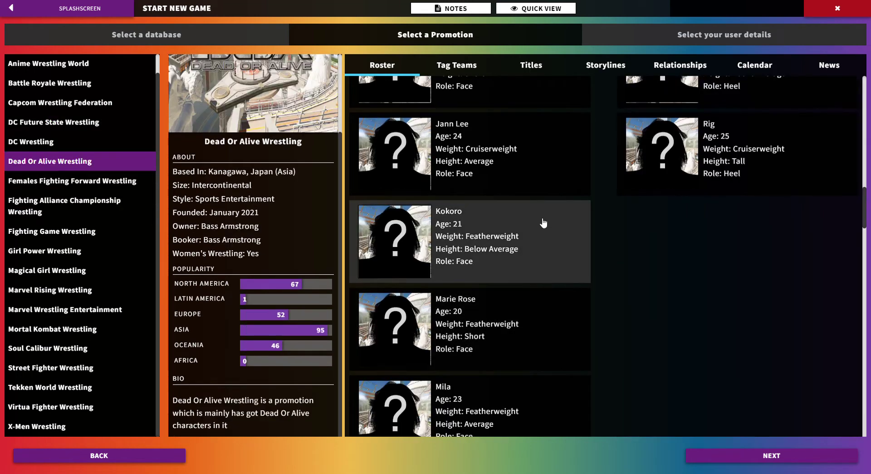
scroll(534, 265, up, 5)
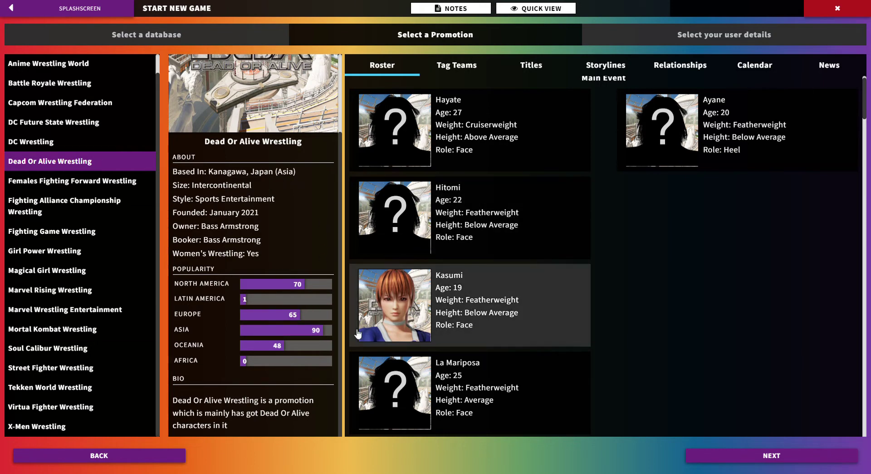
scroll(476, 272, down, 4)
scroll(670, 363, down, 8)
scroll(727, 364, down, 6)
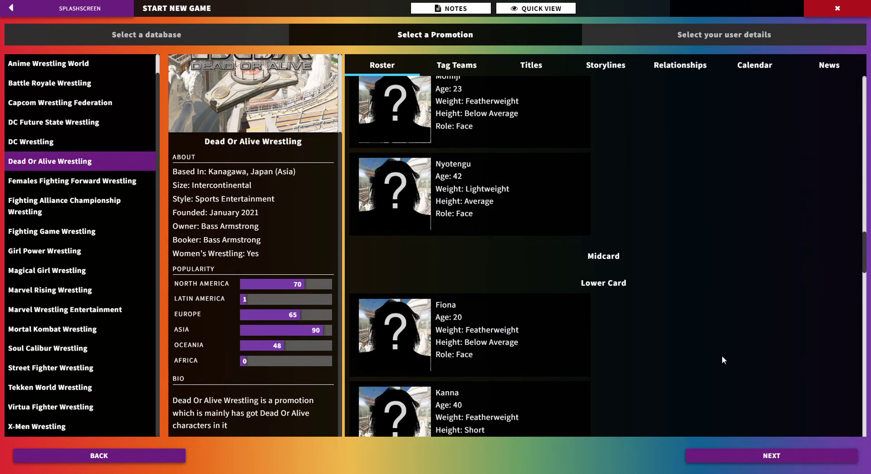
click(86, 184)
scroll(721, 287, down, 5)
scroll(717, 333, down, 5)
scroll(717, 333, up, 8)
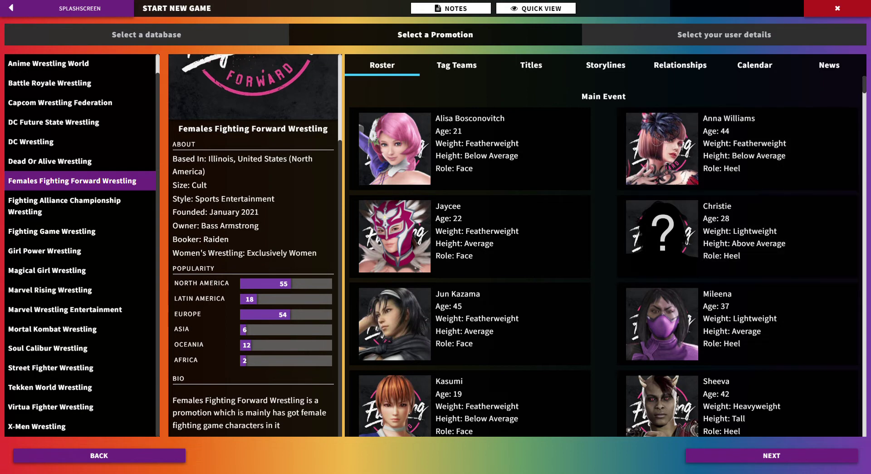
click(98, 456)
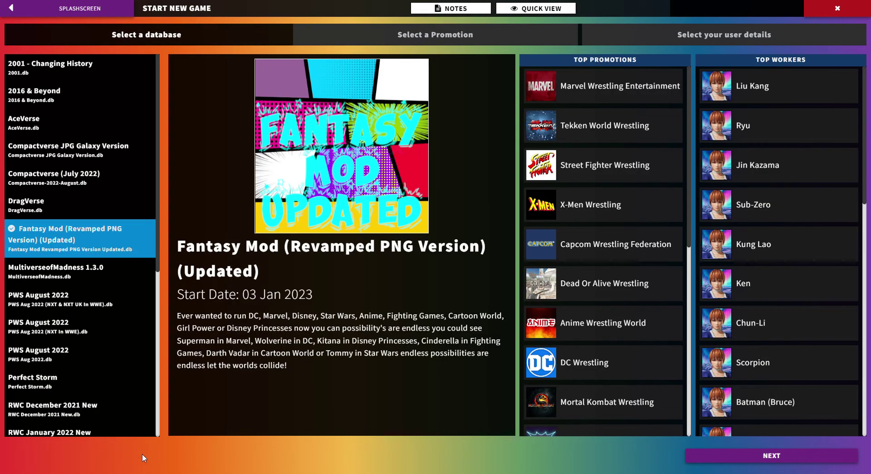
Choose DragVerse and preview Drag Race Wrestling and The Boulet Brothers Dragula, ending on Drag Race
click(40, 205)
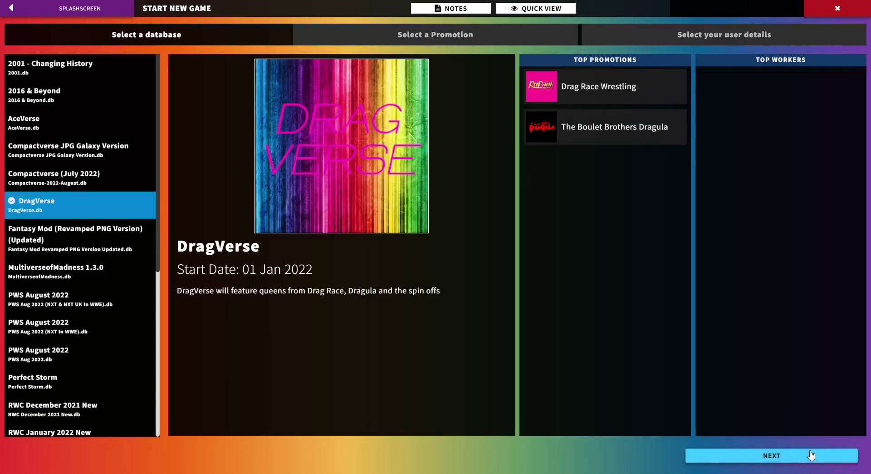
click(771, 456)
click(64, 87)
click(68, 104)
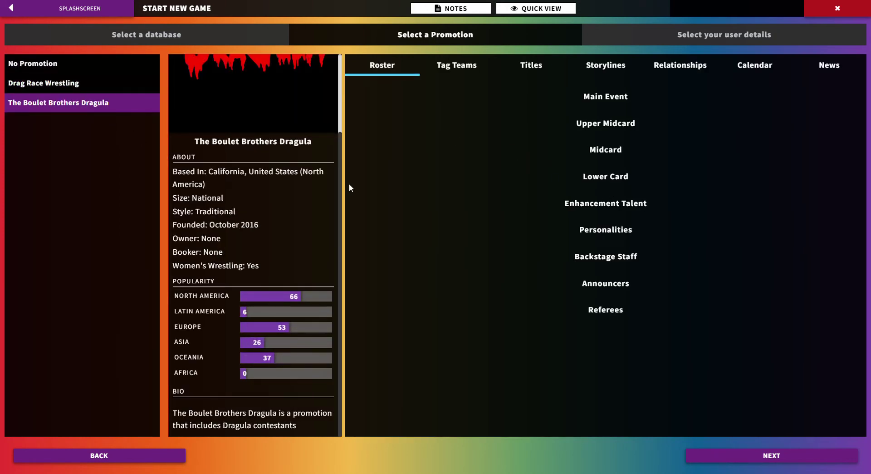
scroll(281, 250, up, 3)
click(43, 82)
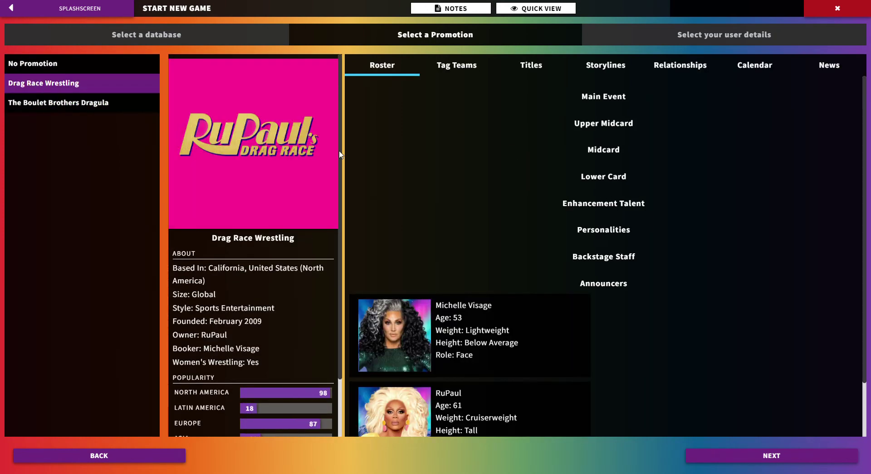
scroll(525, 193, down, 3)
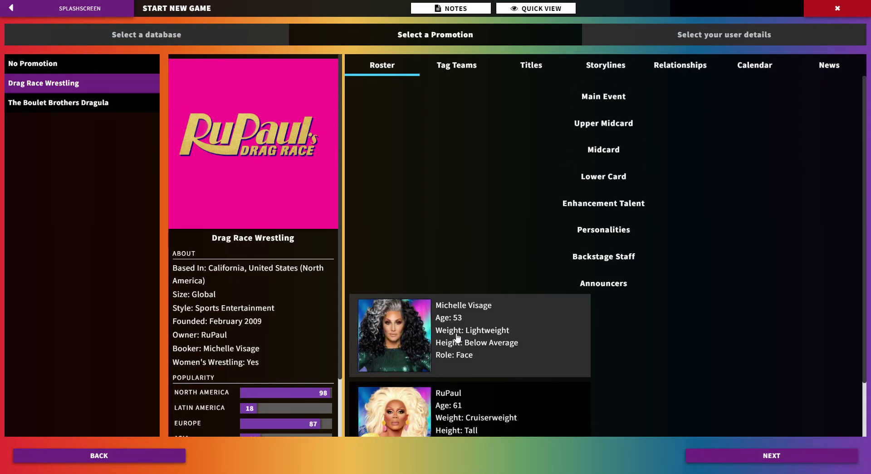
Switch to the AceVerse database and preview Bubble Pop, Golden Rush and World Of Wrestling
click(93, 464)
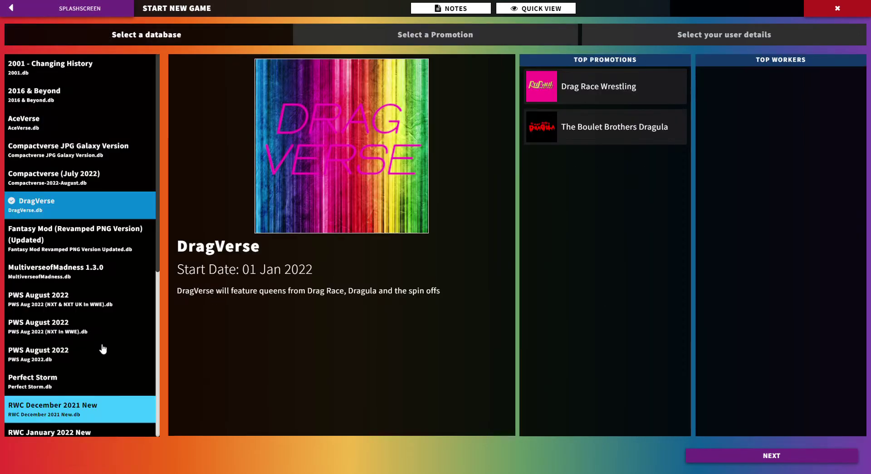
click(34, 122)
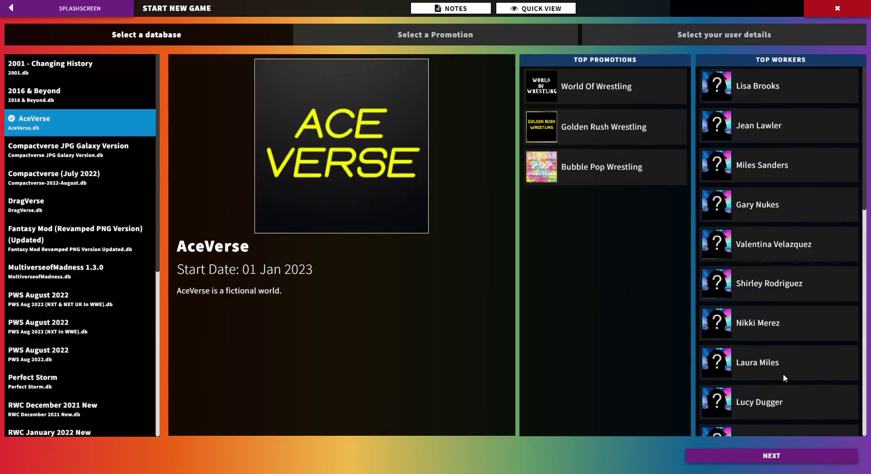
click(808, 465)
click(46, 82)
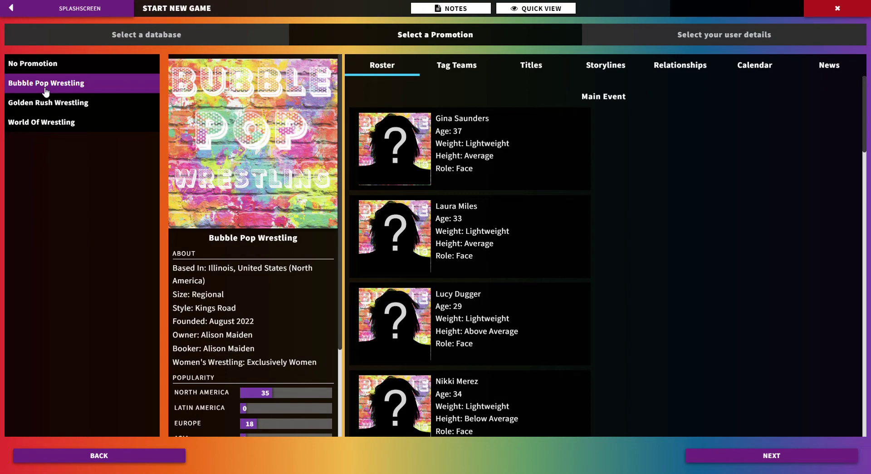
scroll(552, 205, down, 5)
scroll(578, 259, down, 5)
scroll(672, 372, down, 3)
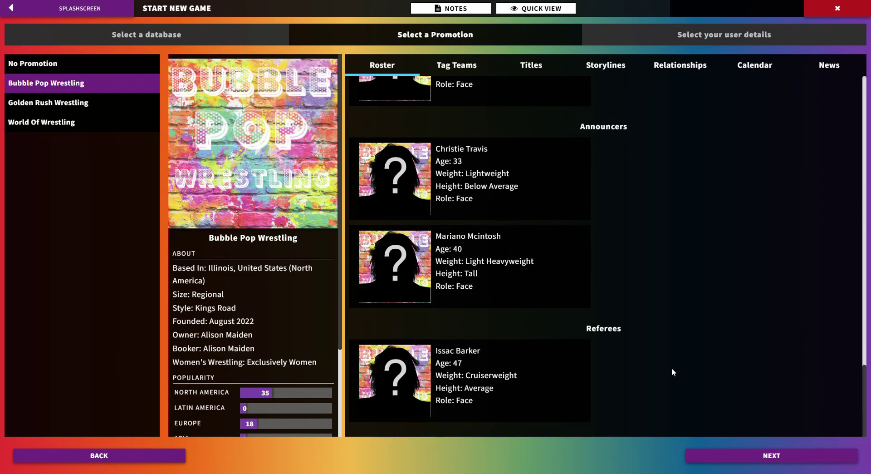
scroll(651, 364, up, 5)
scroll(687, 322, up, 5)
scroll(658, 237, up, 4)
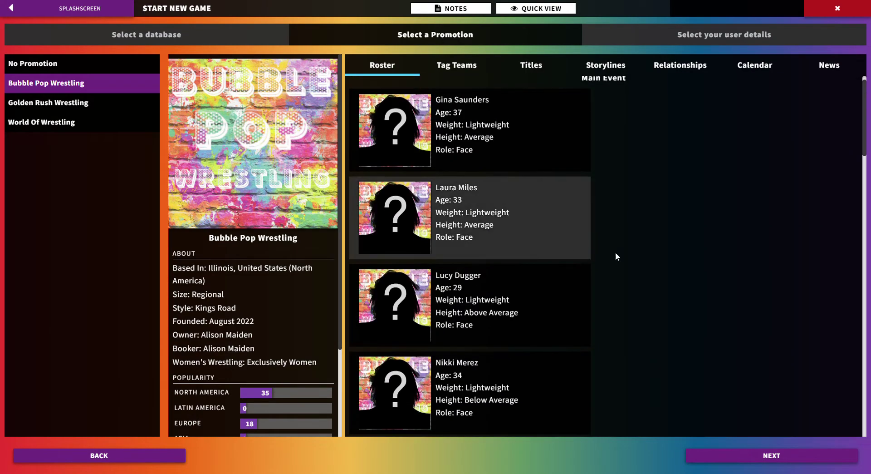
click(48, 103)
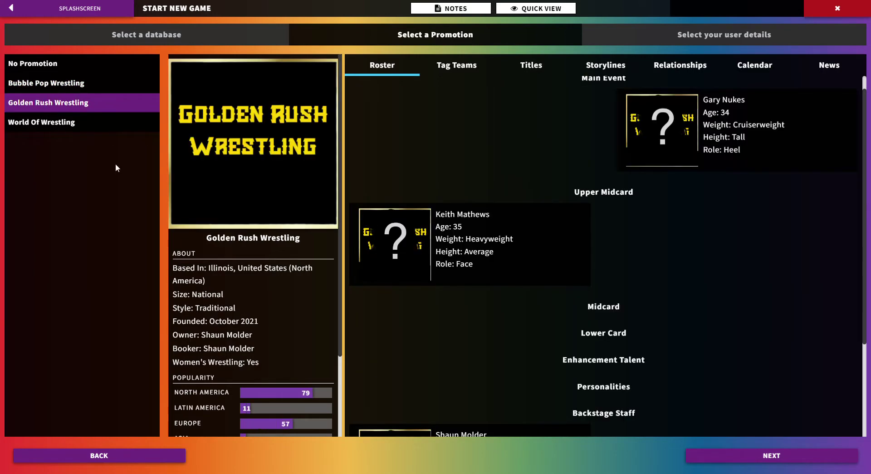
scroll(721, 273, down, 3)
scroll(687, 307, down, 3)
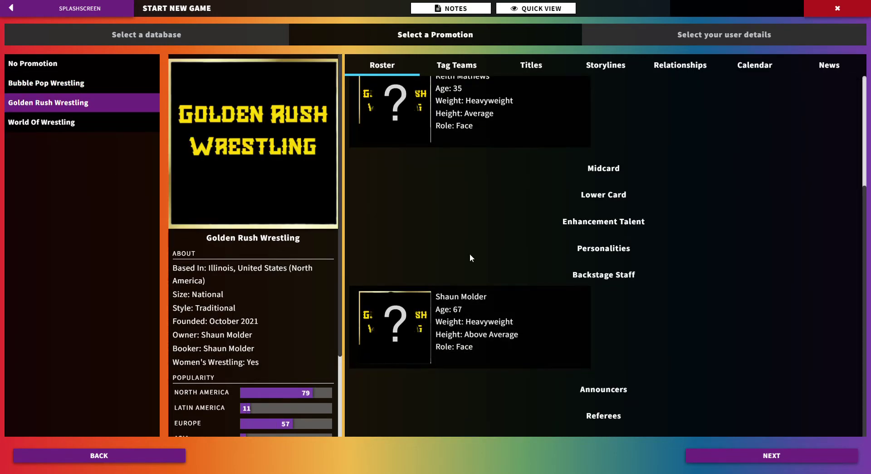
click(42, 122)
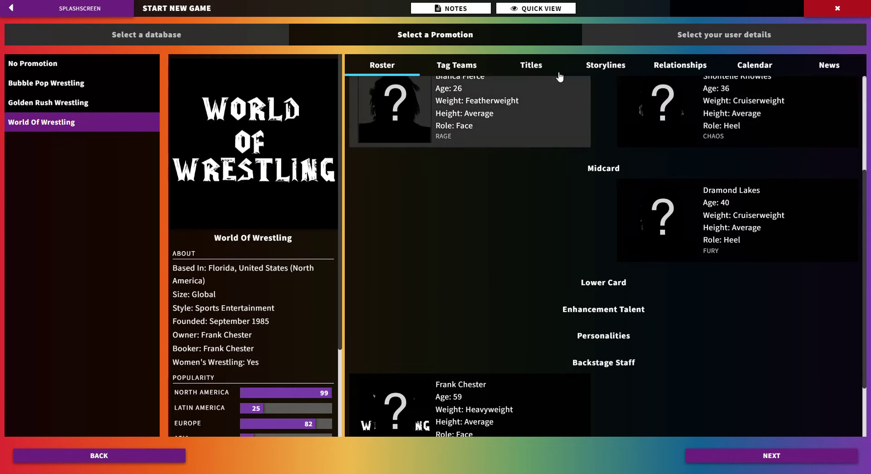
click(531, 64)
scroll(503, 198, down, 5)
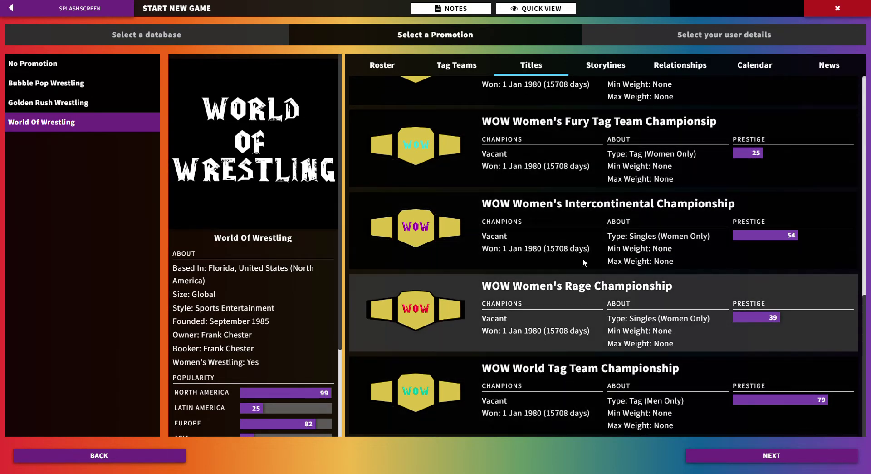
scroll(485, 315, up, 3)
scroll(486, 314, up, 3)
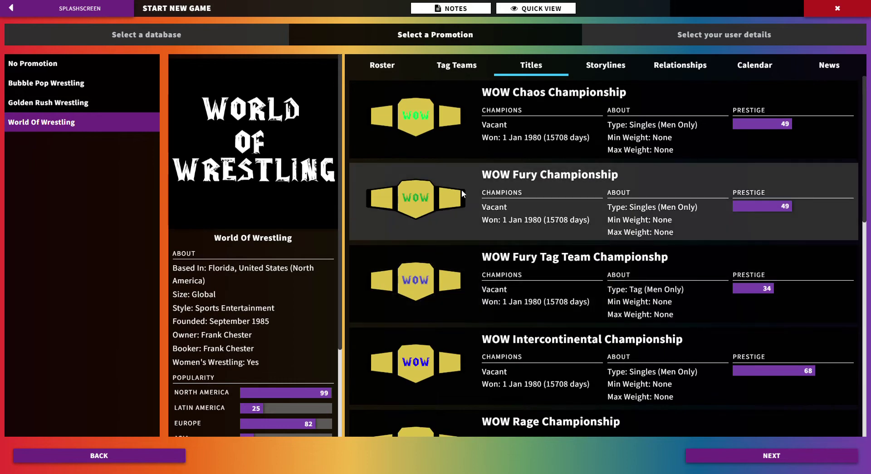
click(48, 102)
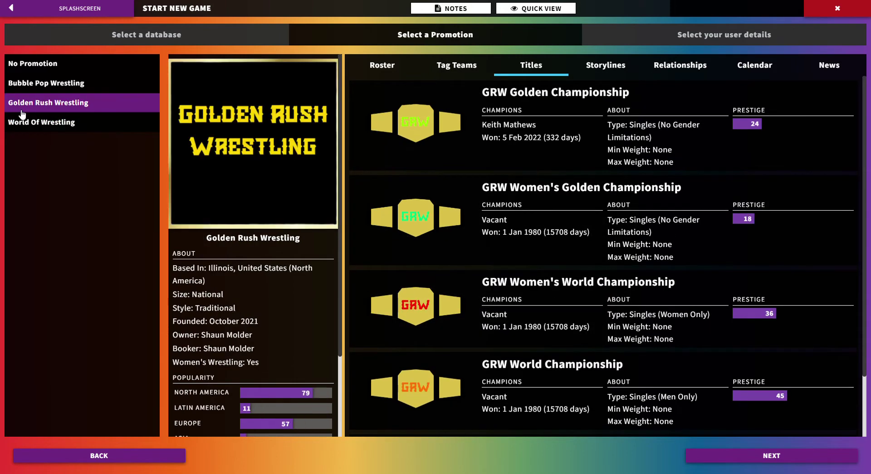
scroll(565, 346, down, 3)
scroll(566, 346, down, 1)
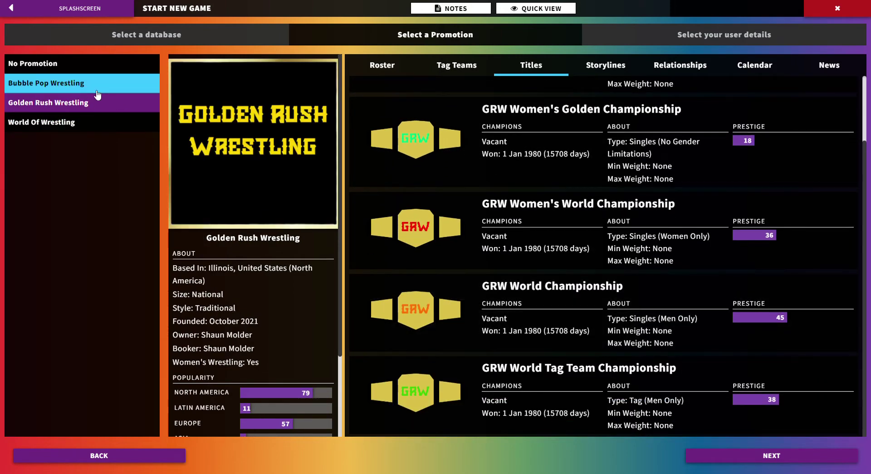
click(46, 82)
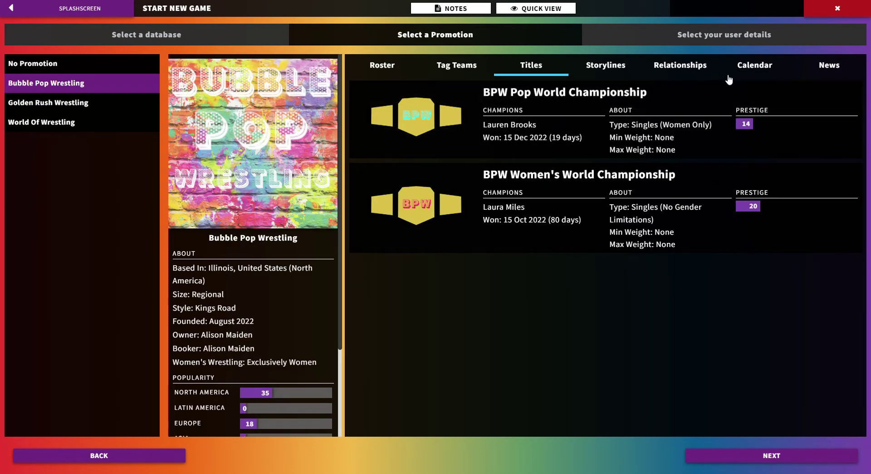
click(726, 73)
scroll(476, 214, down, 1)
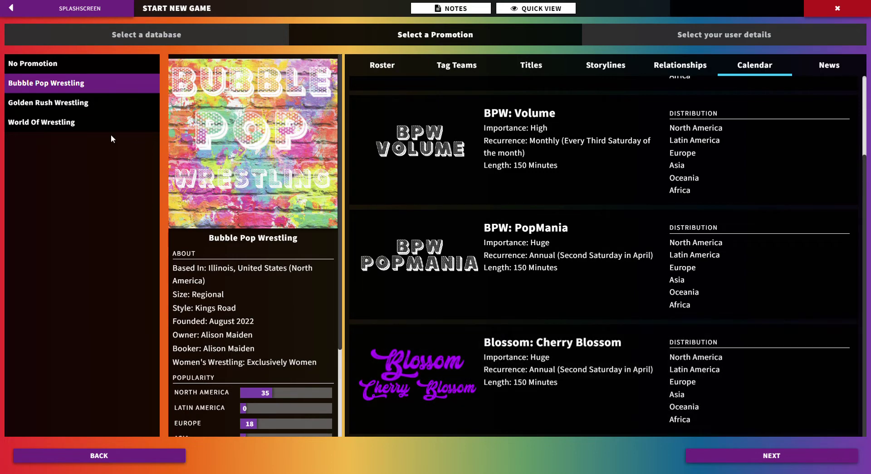
View Golden Rush Wrestling's event calendar, then World Of Wrestling's
click(30, 103)
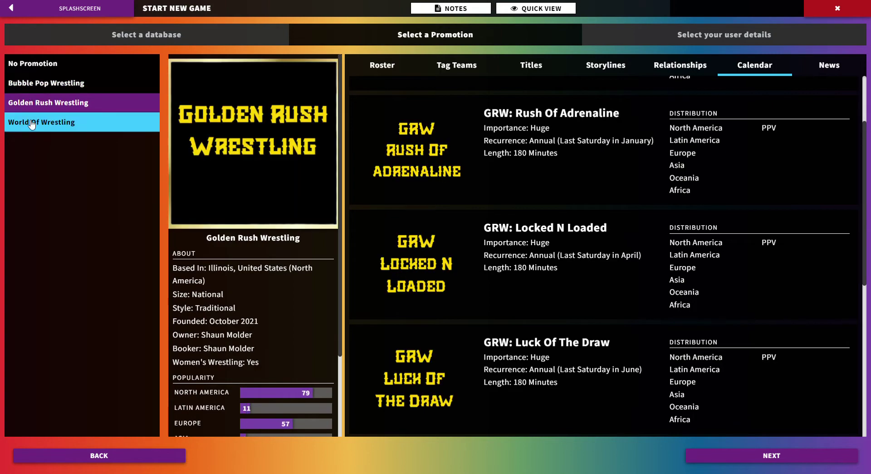
click(32, 123)
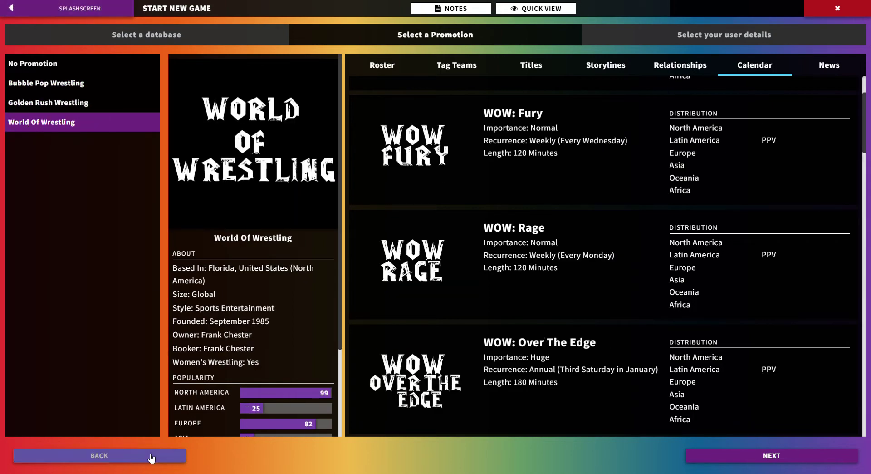
Leave new game setup and load the AceVerse database via Edit Database
click(98, 455)
click(12, 7)
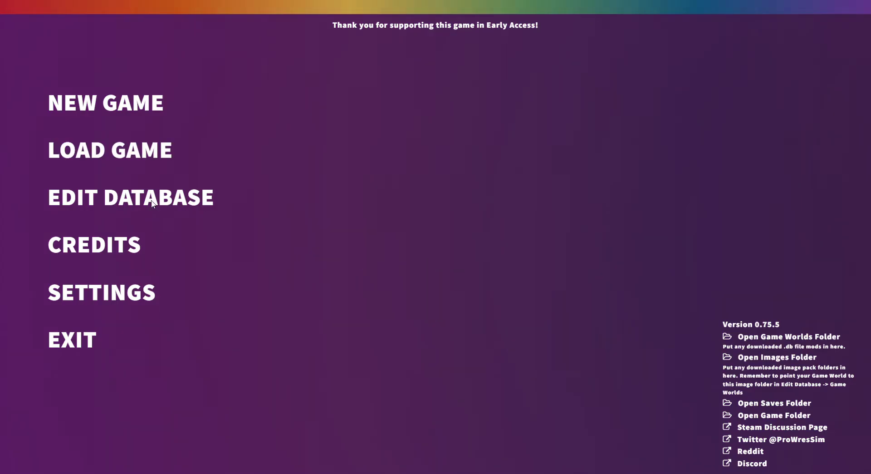
click(98, 196)
scroll(352, 261, down, 3)
scroll(353, 261, up, 3)
click(205, 167)
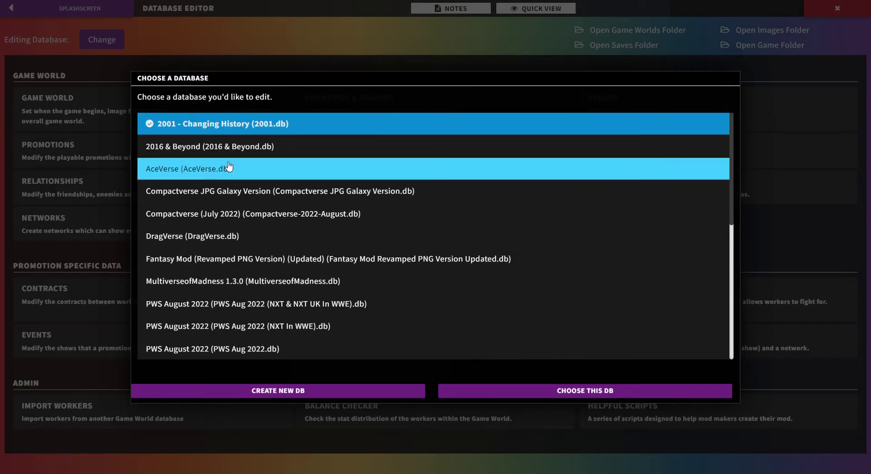
click(638, 394)
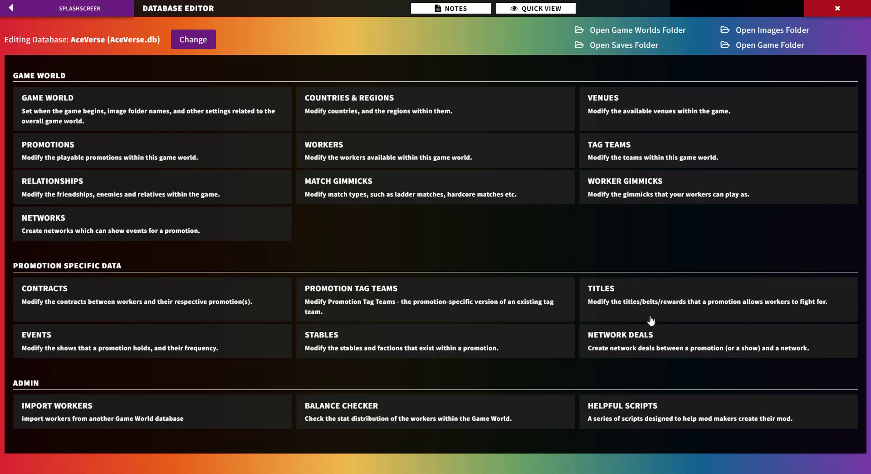
Assign the Blossom: Cherry Blossom event to Cherry Blossom Wrestling and save it
click(111, 341)
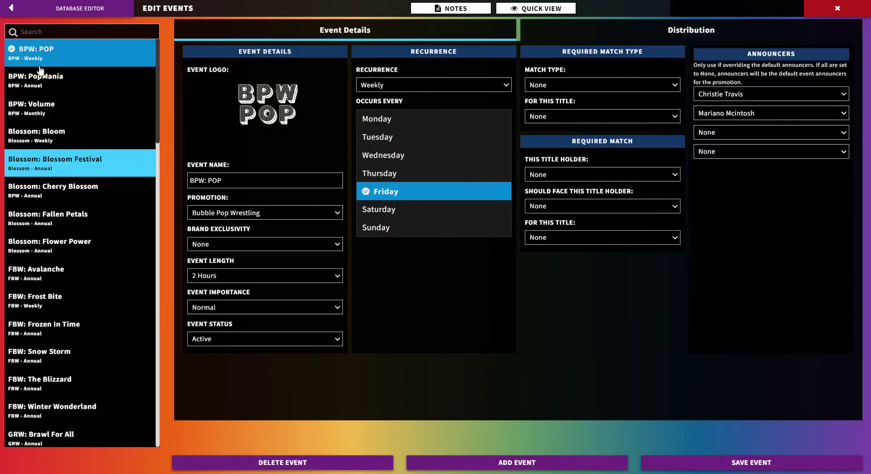
click(56, 164)
click(56, 189)
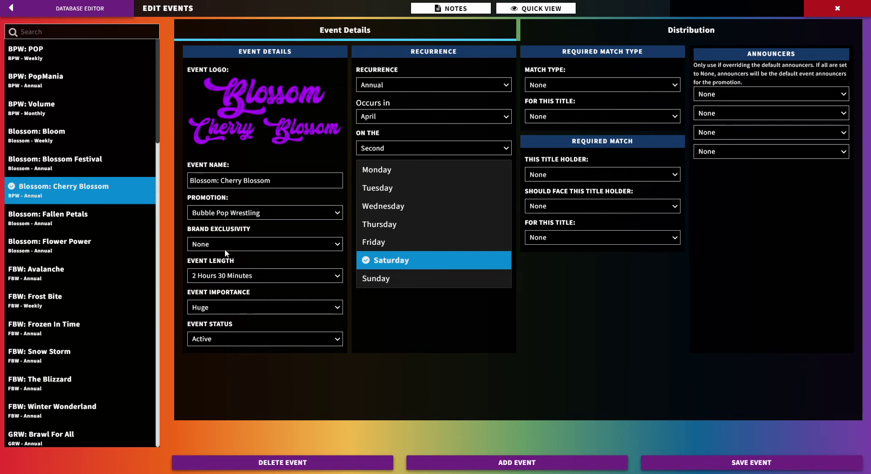
click(55, 162)
click(45, 173)
scroll(245, 234, down, 1)
click(771, 451)
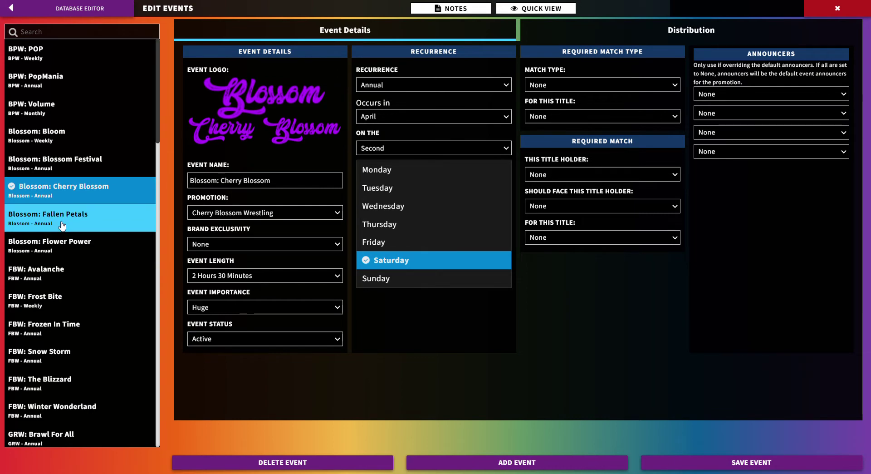
Browse the Fallen Petals, Jackpot, Luck Of The Draw, Speed Of Light and Celebration events
click(48, 217)
scroll(69, 277, down, 4)
click(69, 269)
click(49, 317)
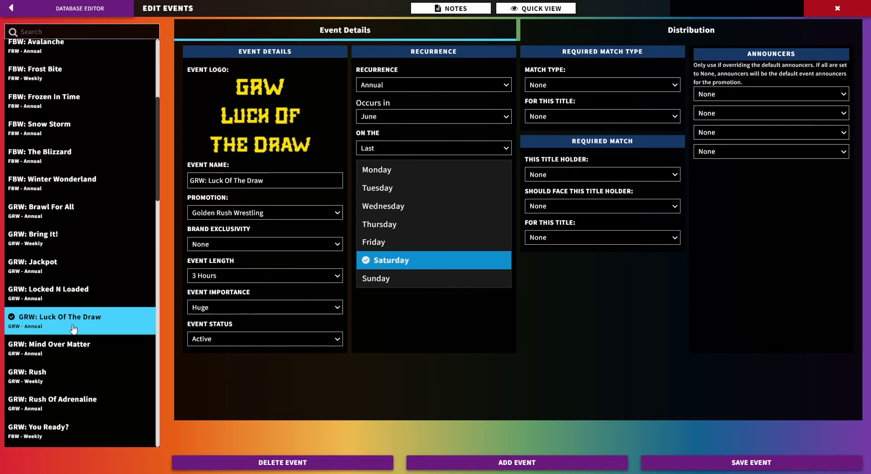
scroll(68, 306, down, 5)
click(63, 365)
click(41, 393)
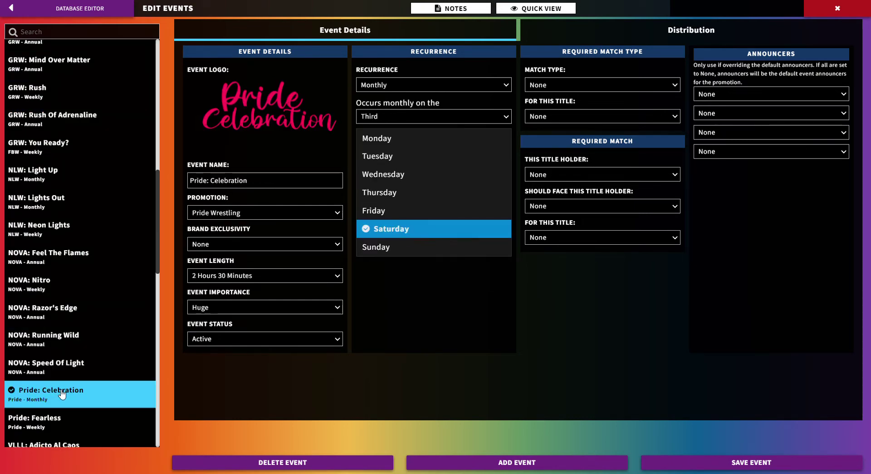
scroll(68, 307, down, 5)
Open Edit Promotions and view Cherry Blossom, Frost Bite, Golden Rush, NOVA and Pride details
click(12, 7)
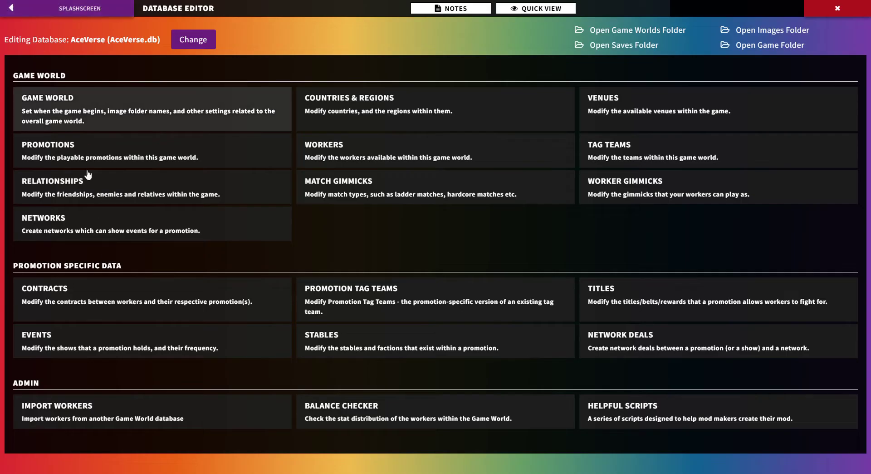
click(51, 144)
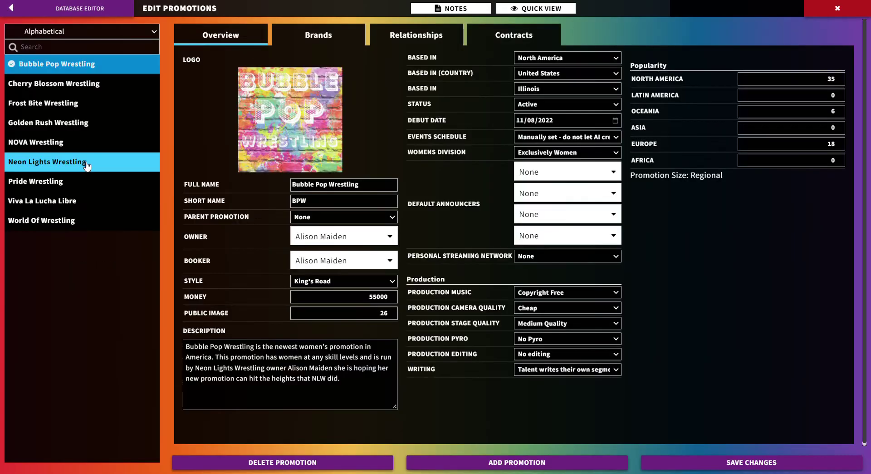
click(65, 83)
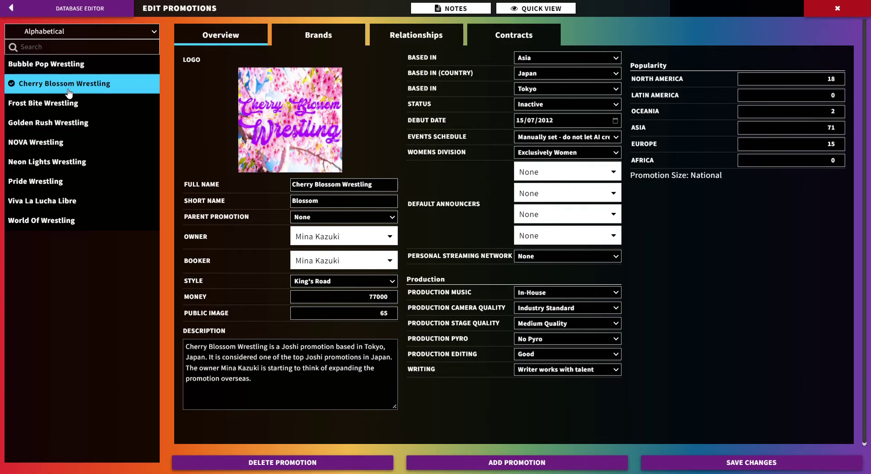
click(95, 106)
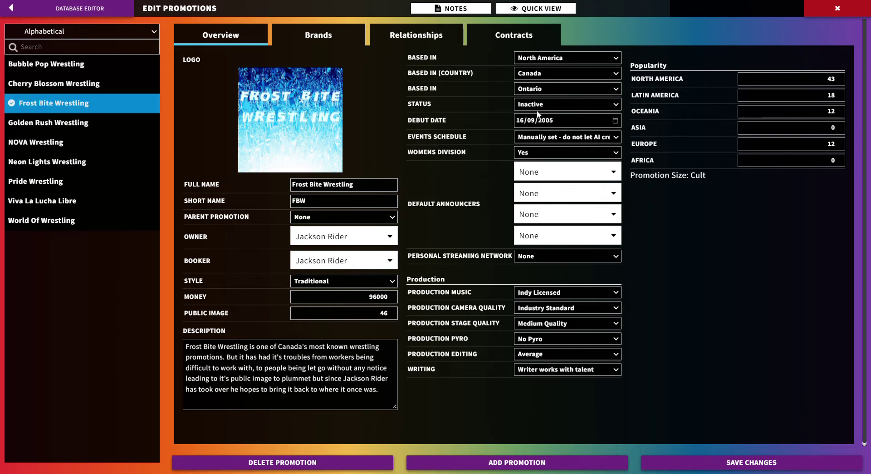
click(35, 142)
click(39, 124)
click(39, 141)
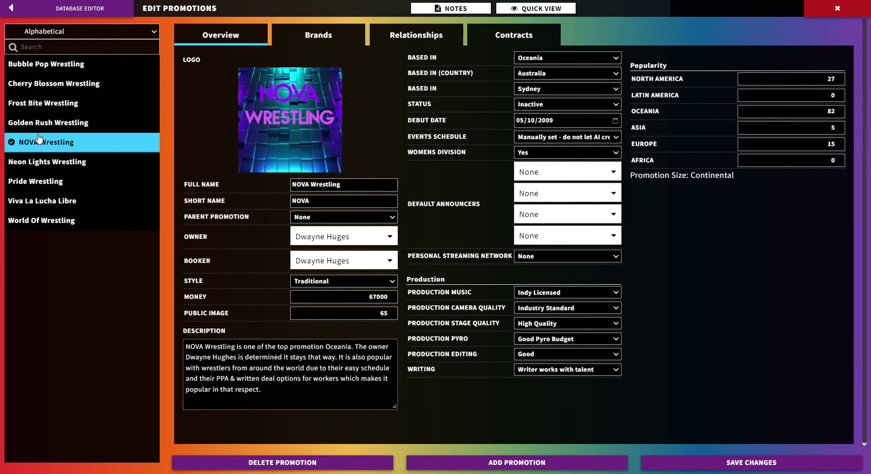
click(38, 183)
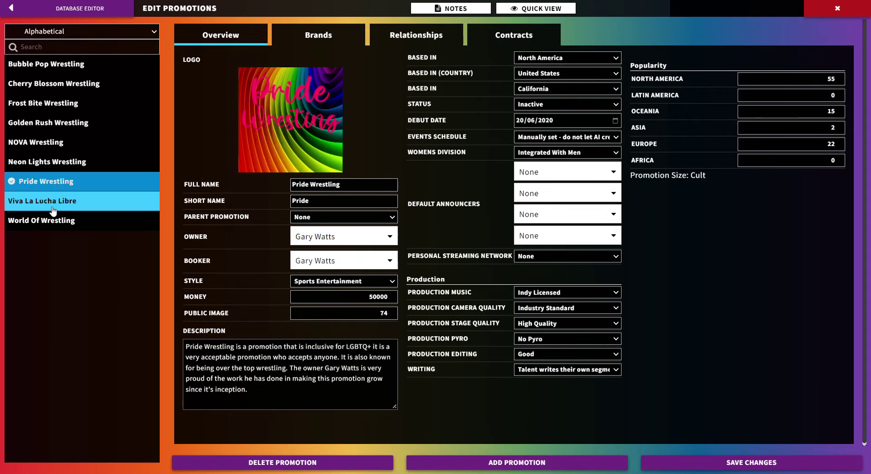
Review Viva La Lucha Libre, World Of Wrestling, Neon Lights and others, then return to the menu
click(45, 200)
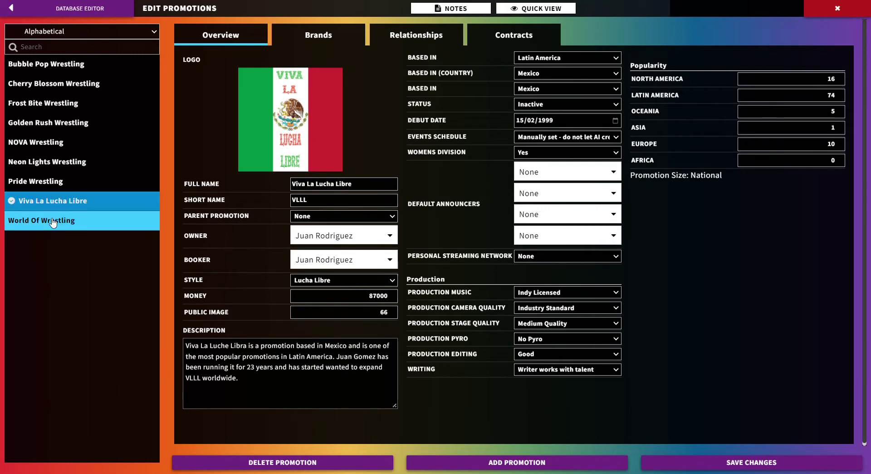
click(40, 220)
click(125, 123)
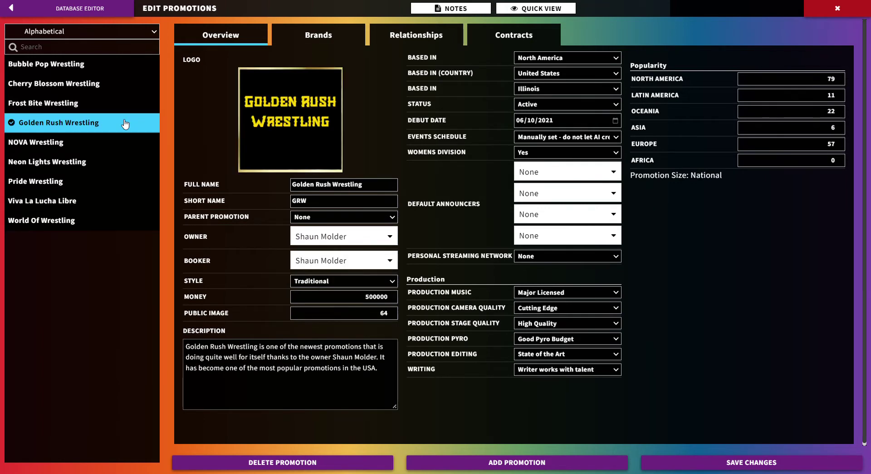
click(46, 63)
click(54, 102)
click(112, 123)
click(112, 143)
click(111, 162)
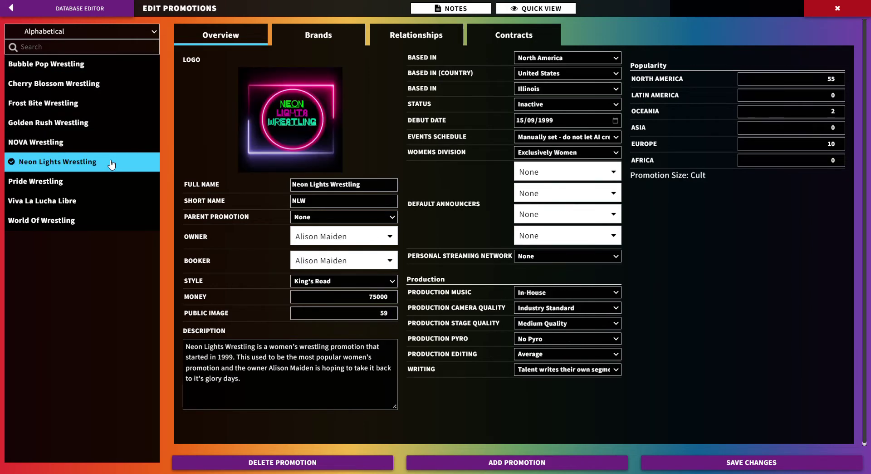
click(36, 181)
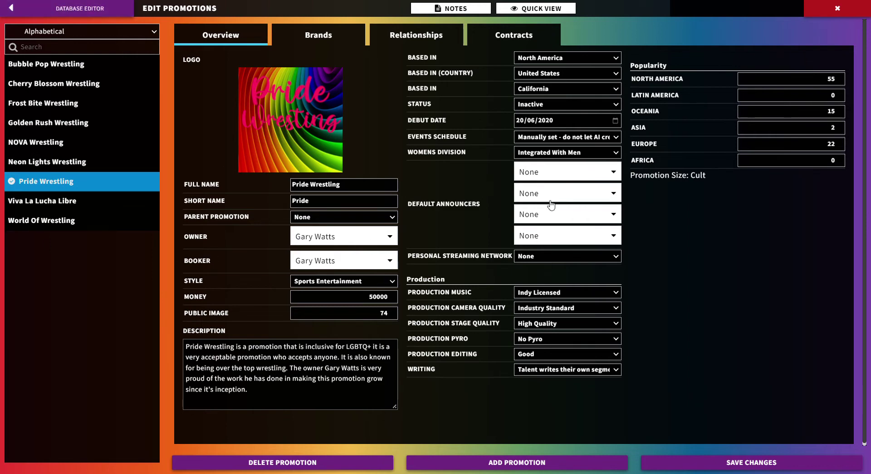
click(36, 9)
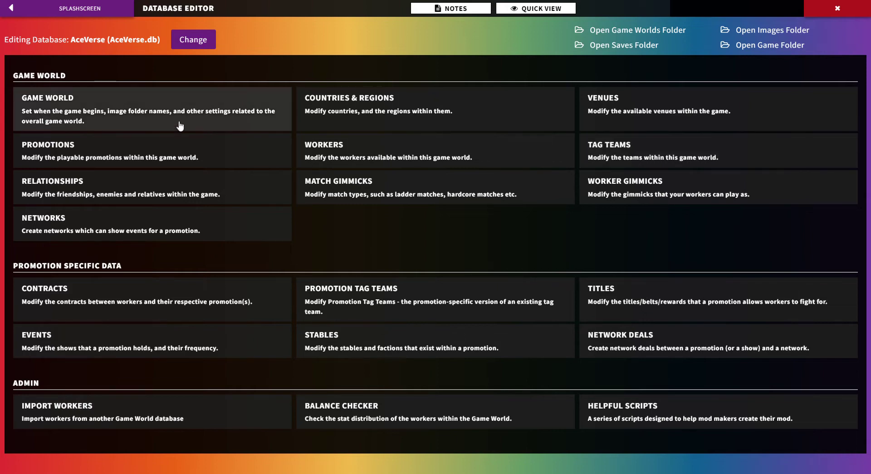
Load Fantasy Mod (Revamped PNG Version) (Updated), glance at its Events, and return to the menu
click(193, 42)
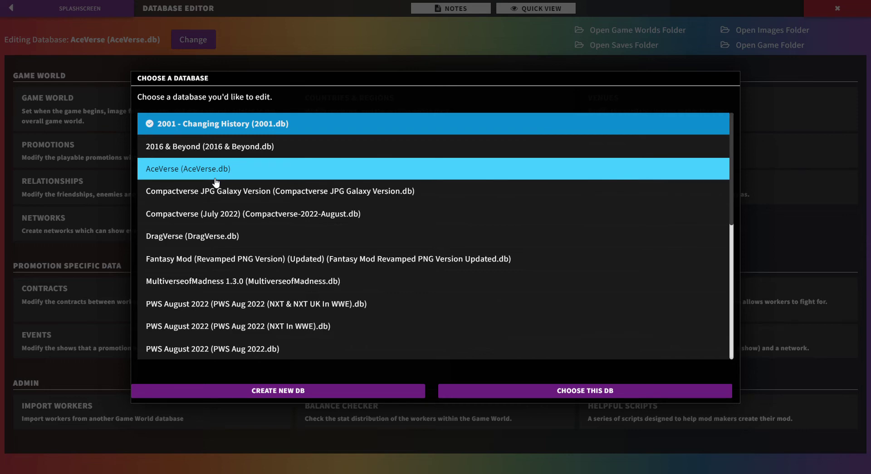
scroll(213, 248, down, 2)
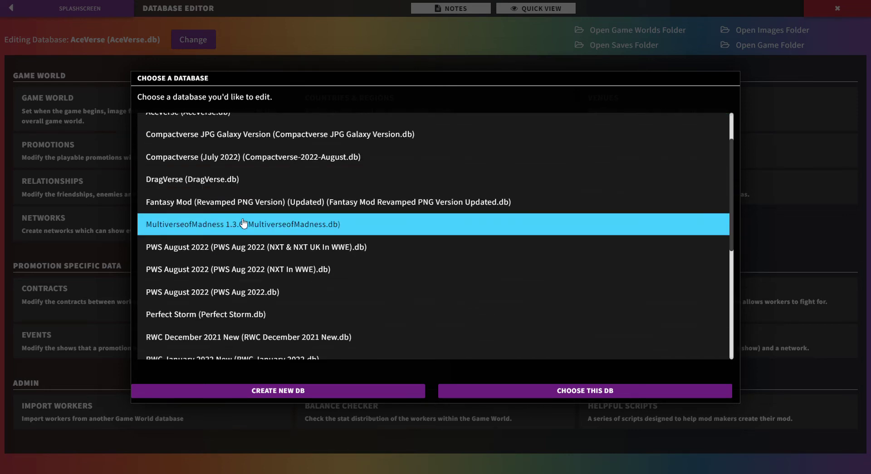
scroll(225, 255, down, 2)
scroll(233, 262, down, 3)
scroll(233, 262, up, 6)
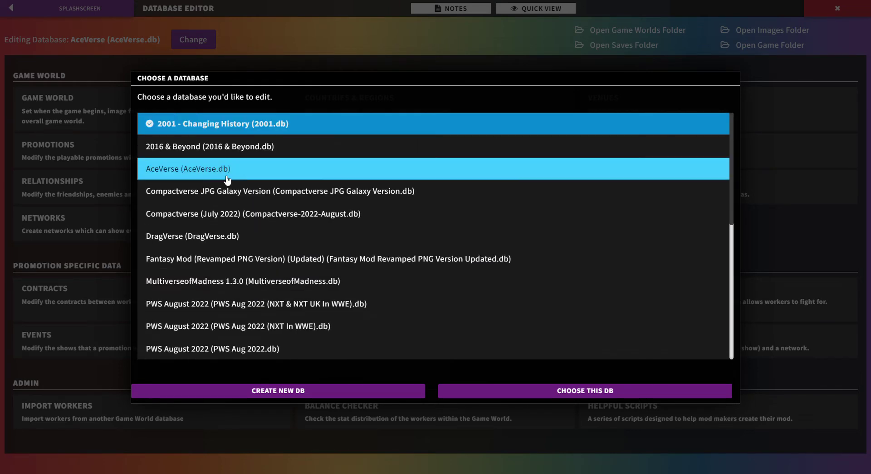
click(230, 261)
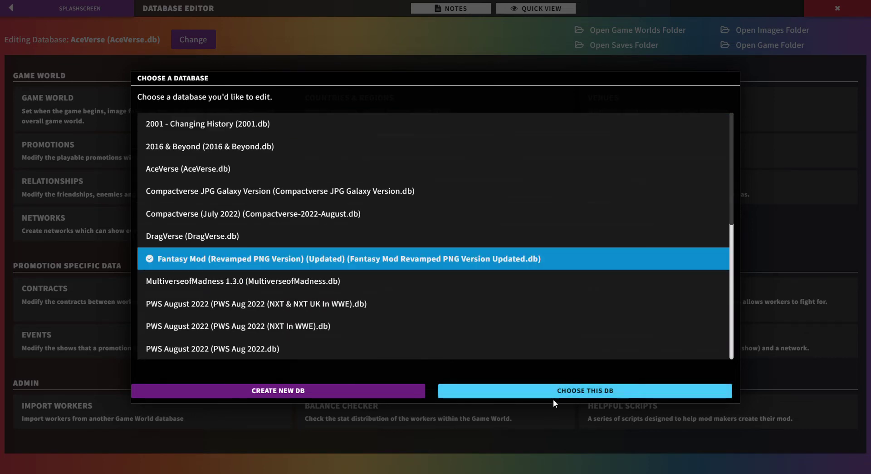
click(557, 392)
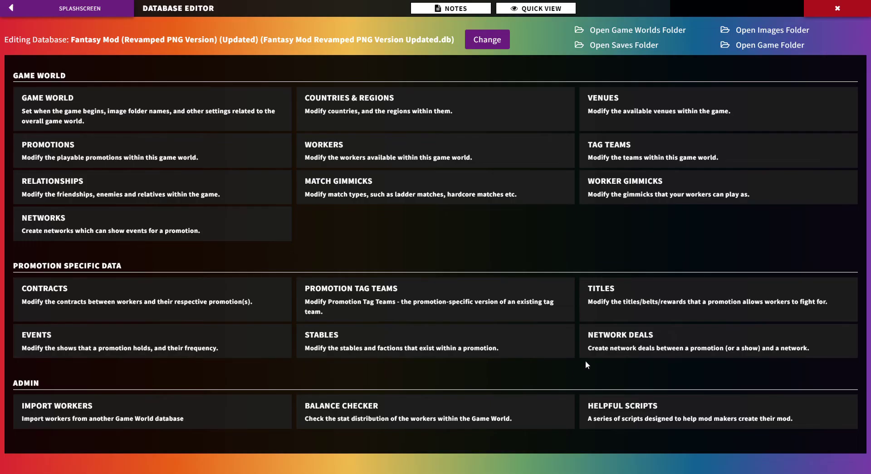
click(222, 335)
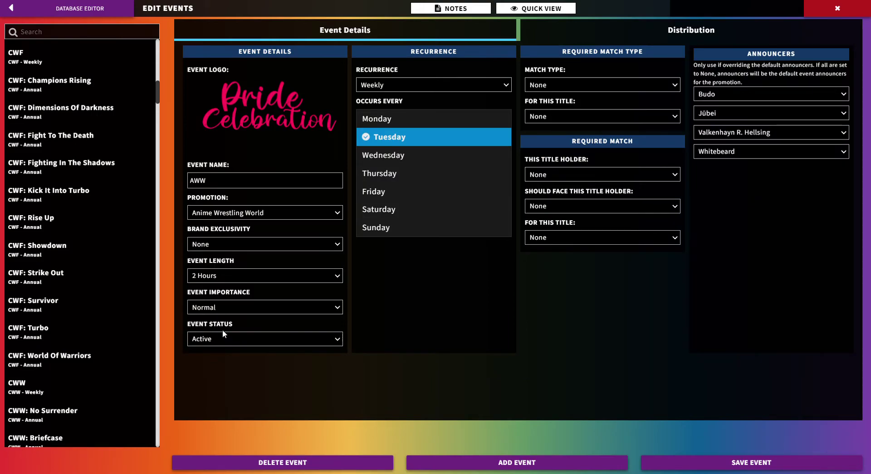
click(80, 7)
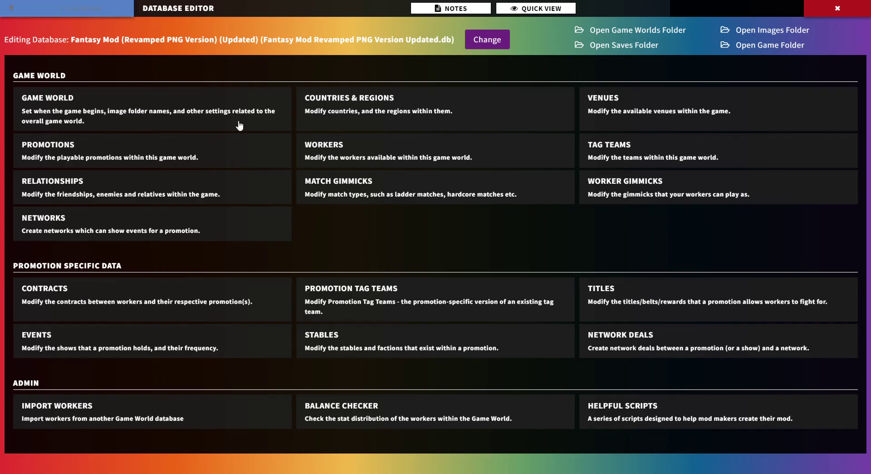
click(687, 339)
scroll(64, 276, down, 5)
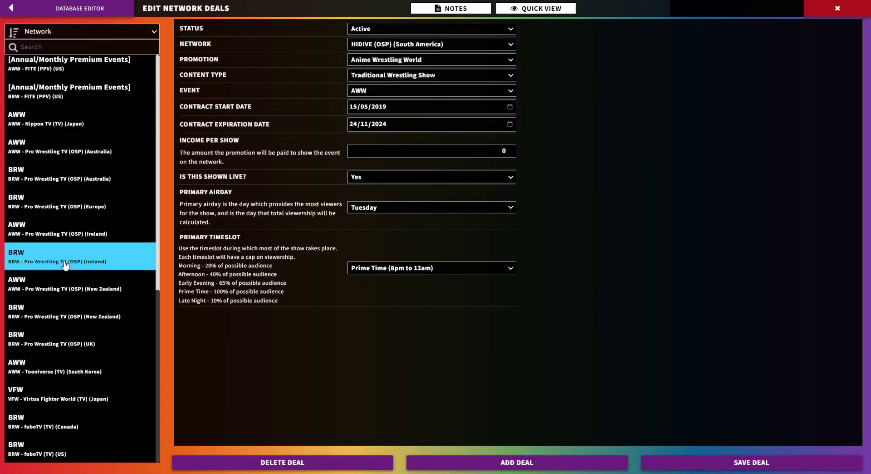
click(64, 283)
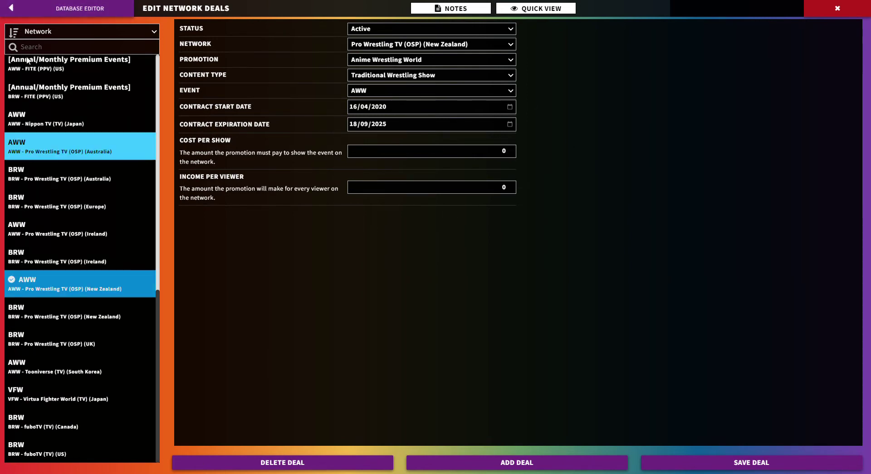
click(80, 8)
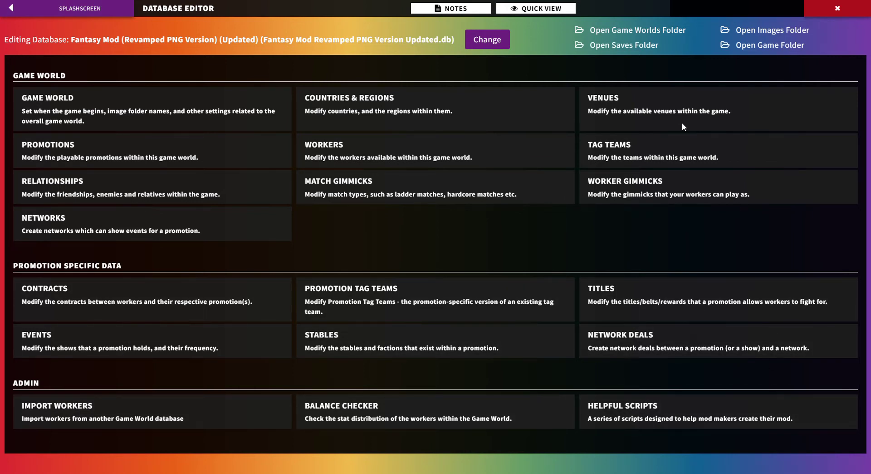
click(139, 231)
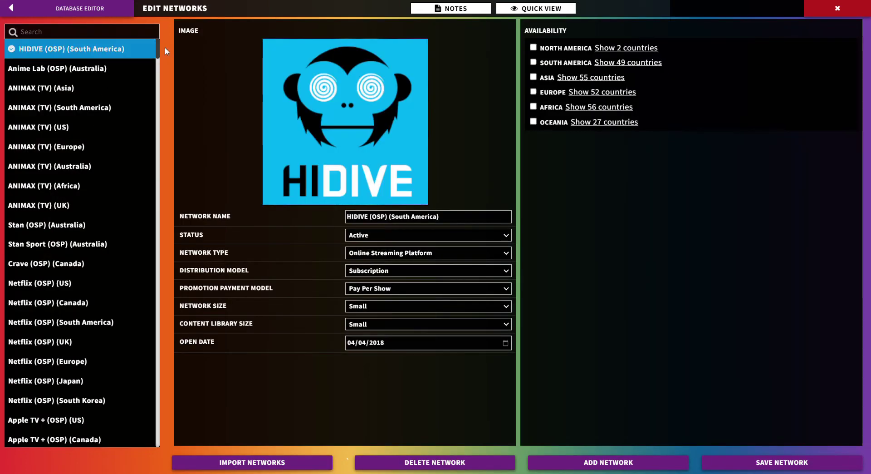
mouse_move(159, 48)
mouse_down()
mouse_move(159, 415)
mouse_move(174, 439)
mouse_up()
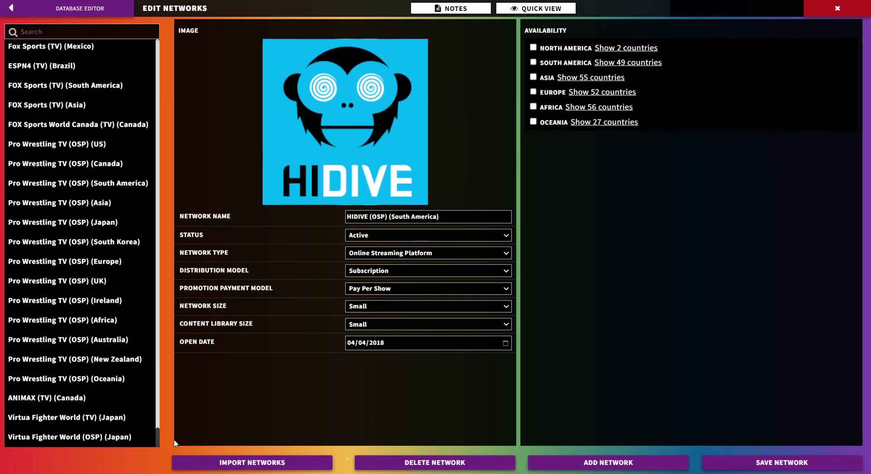
click(106, 418)
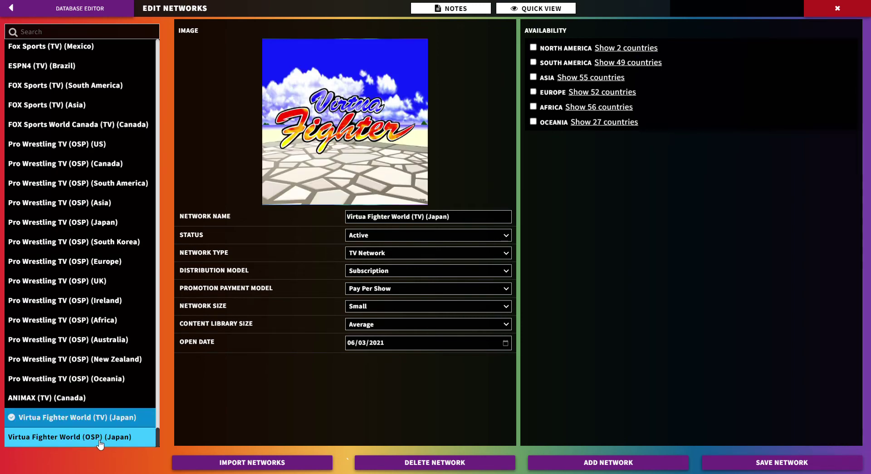
click(103, 436)
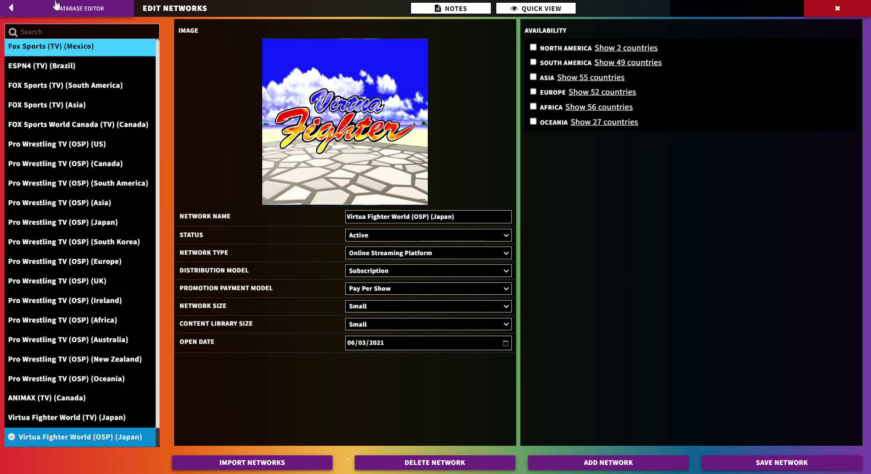
click(68, 8)
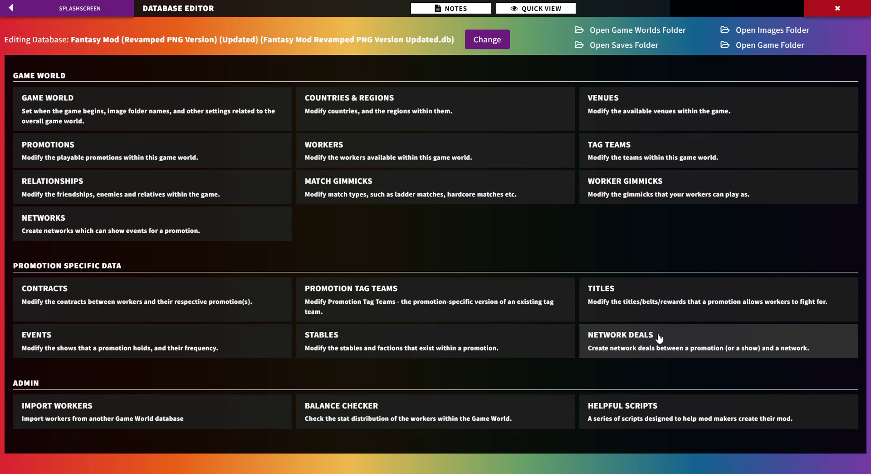
In Settings, try skins such as PurpleRed and pride, ending on legacy.json
click(10, 8)
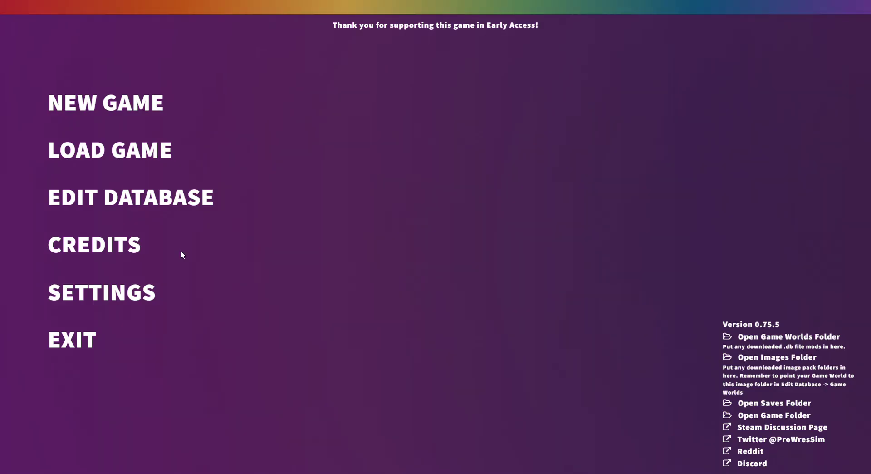
click(102, 292)
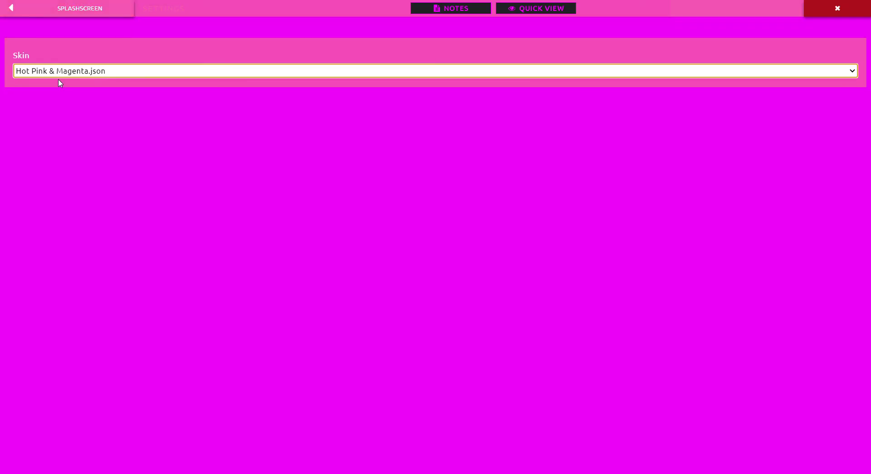
scroll(58, 82, down, 1)
scroll(58, 83, down, 1)
scroll(59, 82, down, 1)
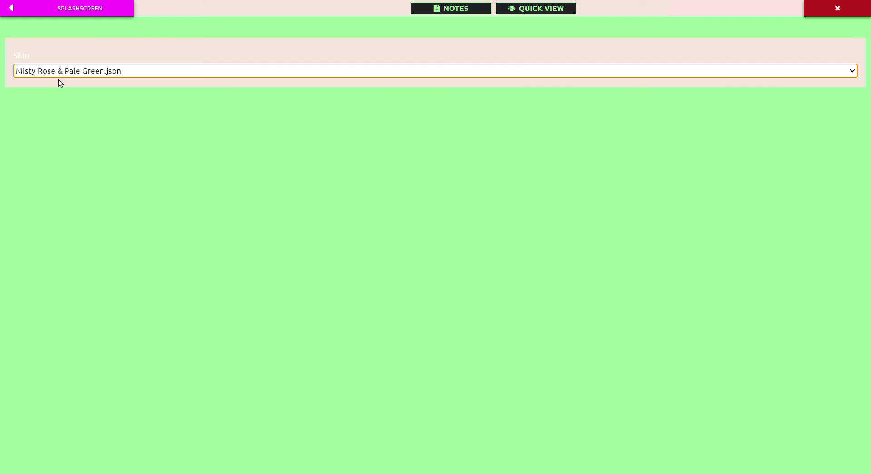
scroll(58, 83, down, 1)
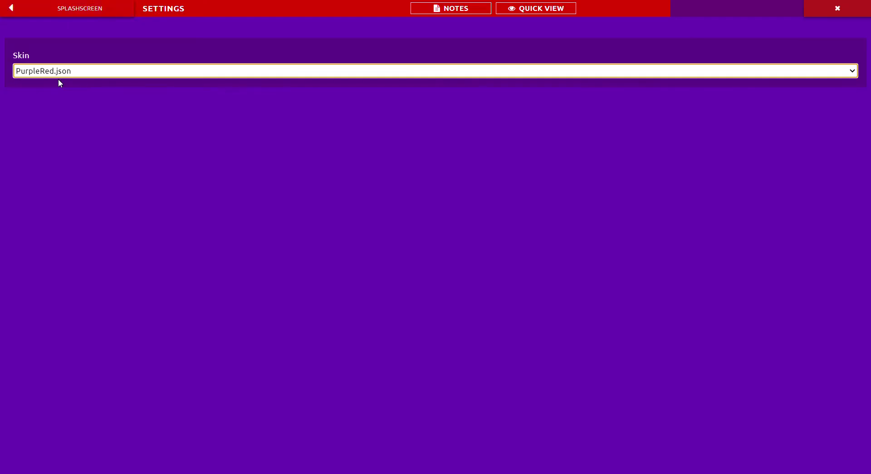
key(Down)
key(Down)
key(Down)
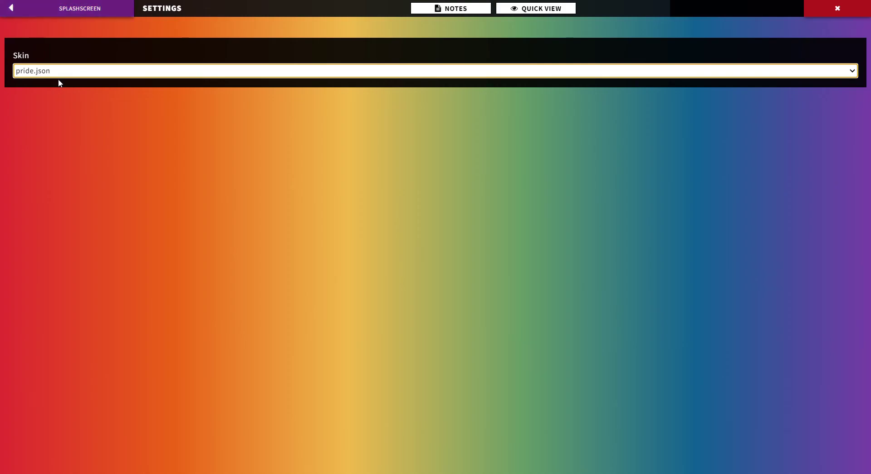
key(Up)
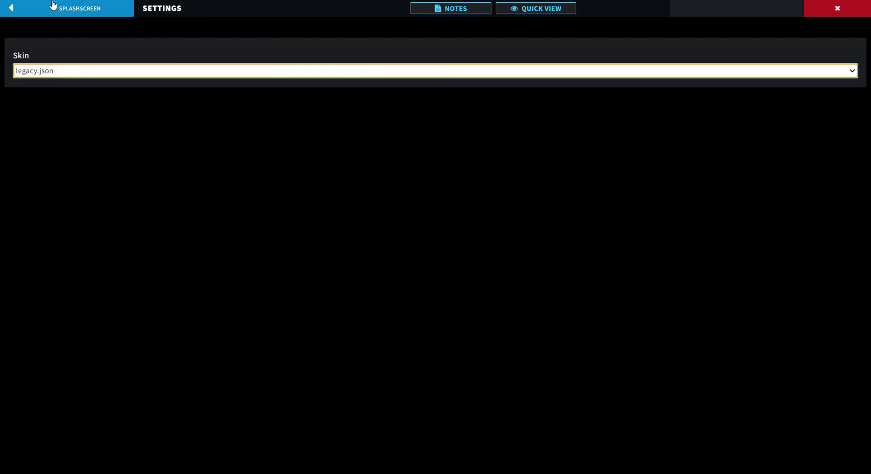
Choose Fantasy Mod as the database to edit and return to the main menu
click(80, 8)
click(157, 205)
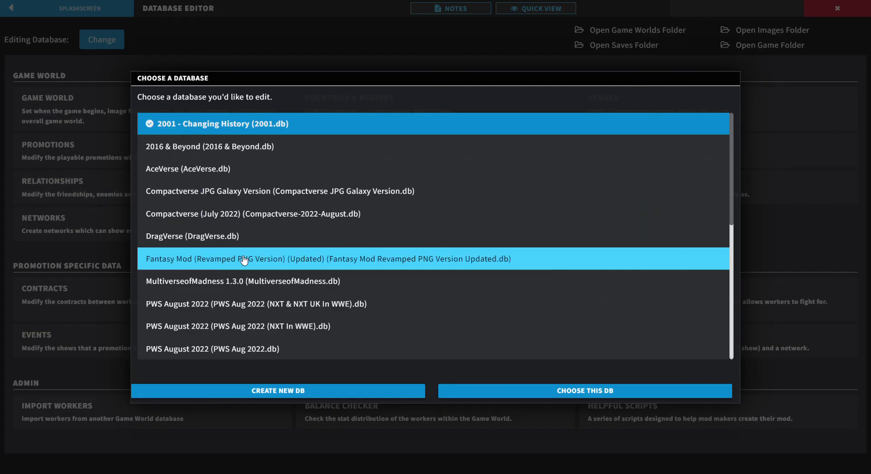
click(235, 258)
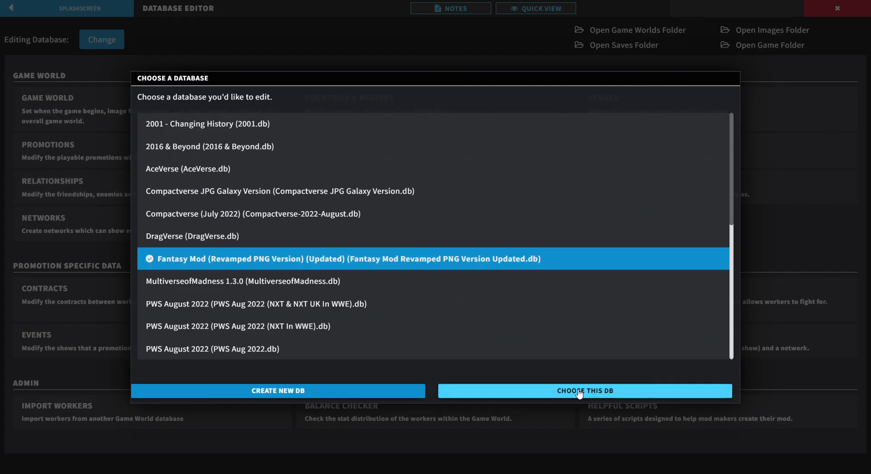
click(578, 397)
click(68, 8)
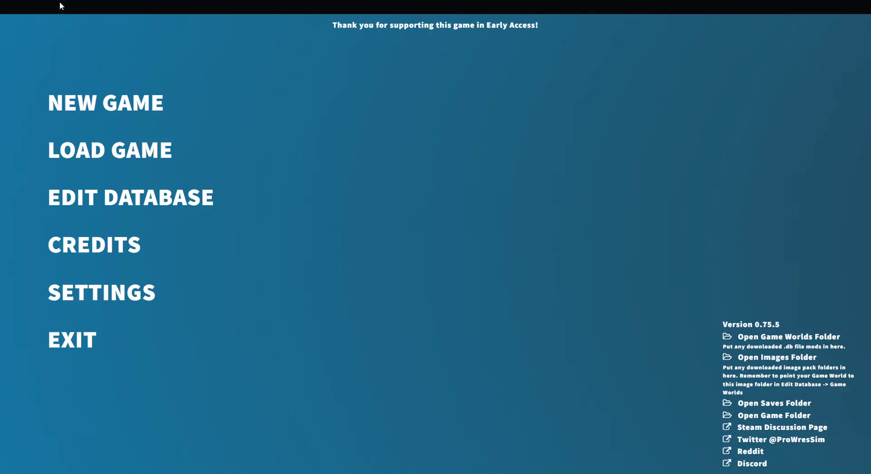
Set the skin to pride.json and go back to the title screen
click(92, 296)
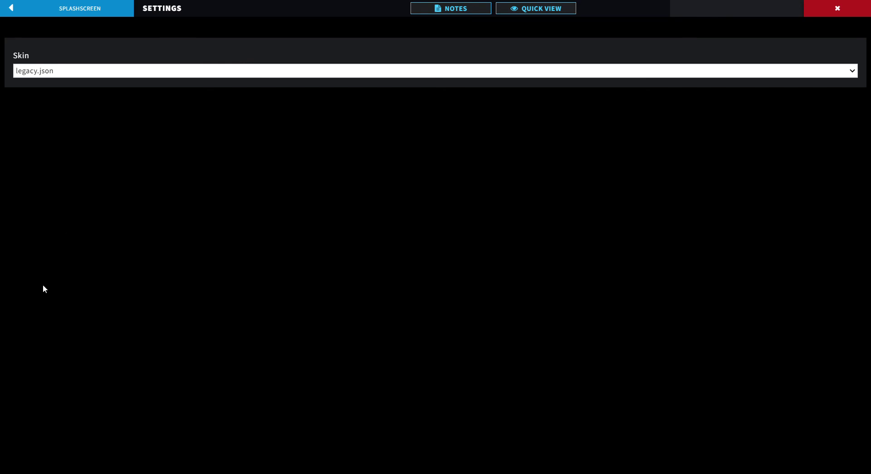
key(Down)
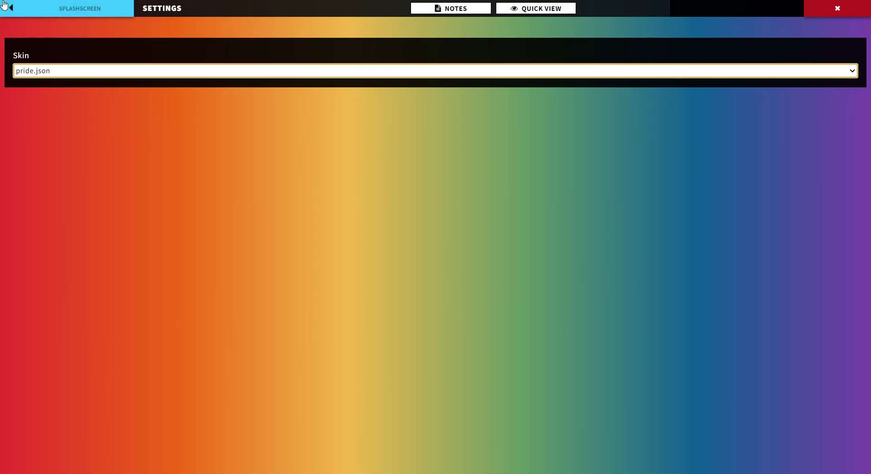
click(5, 7)
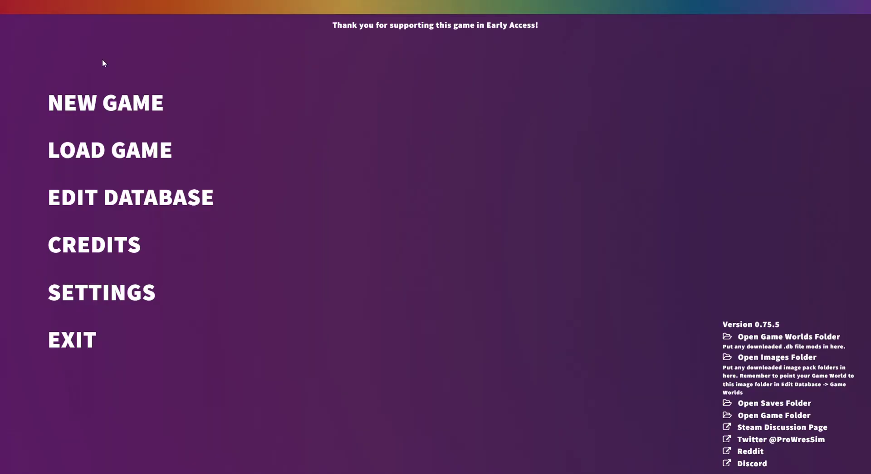
Load the Fantasy Mod database in the database editor
click(194, 206)
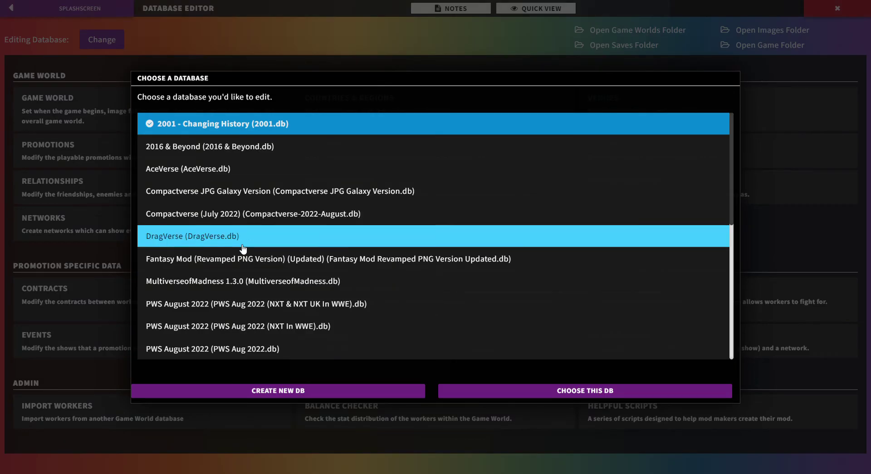
click(265, 261)
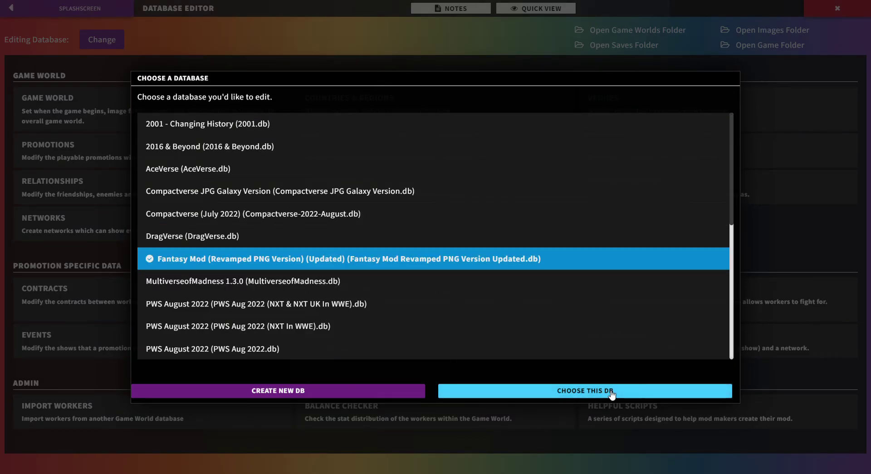
click(585, 390)
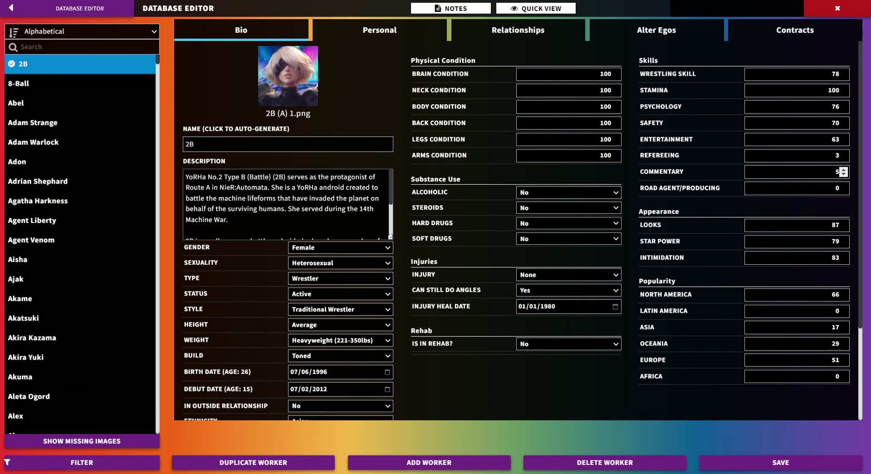
View the 8-Ball, Abel, Adam Strange and Adam Warlock worker records, then search the worker list
click(54, 83)
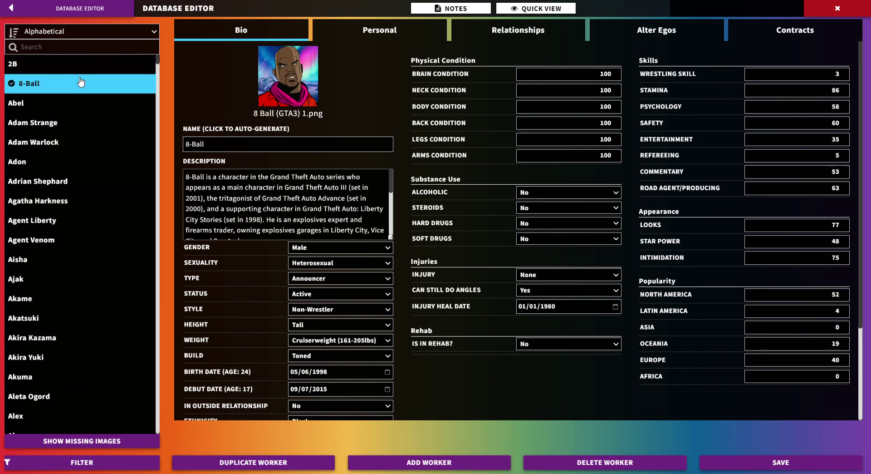
scroll(643, 168, down, 3)
scroll(642, 168, down, 3)
scroll(643, 169, up, 6)
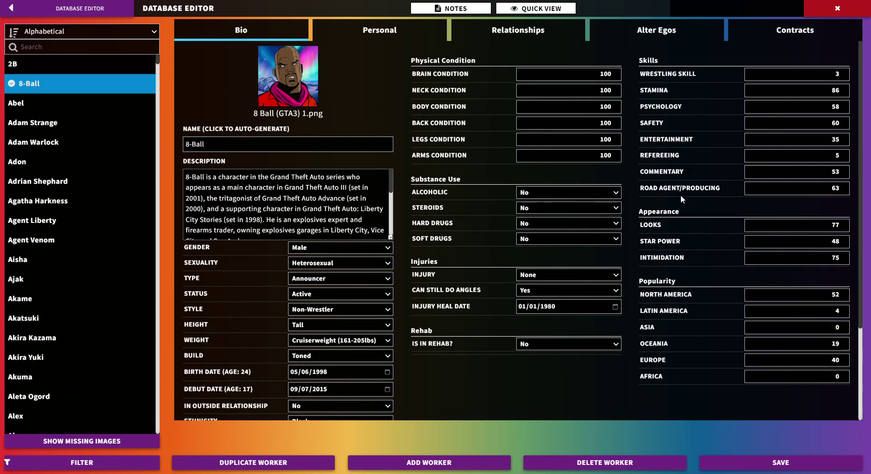
click(78, 100)
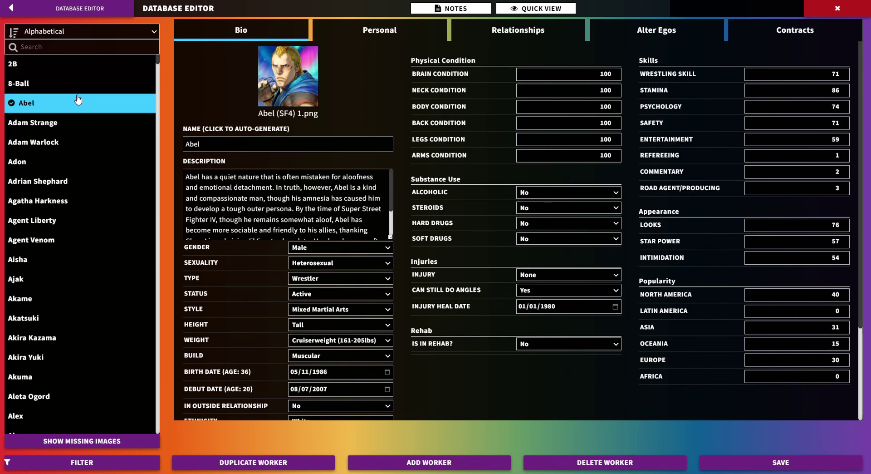
click(30, 127)
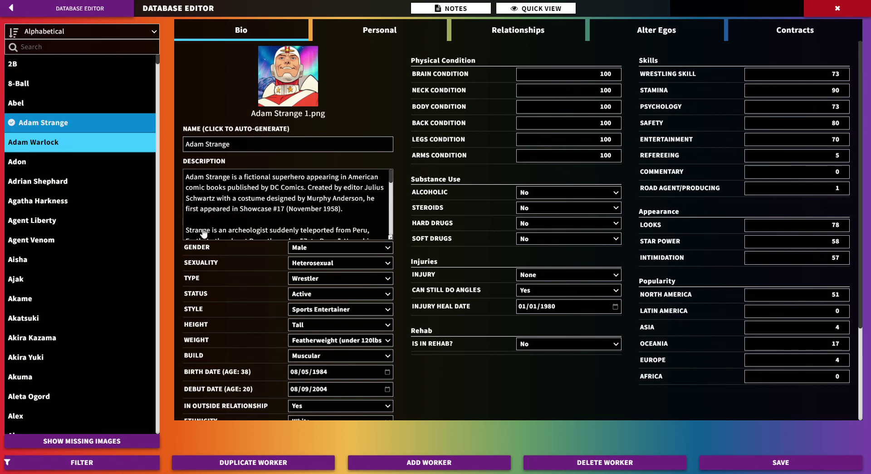
click(34, 142)
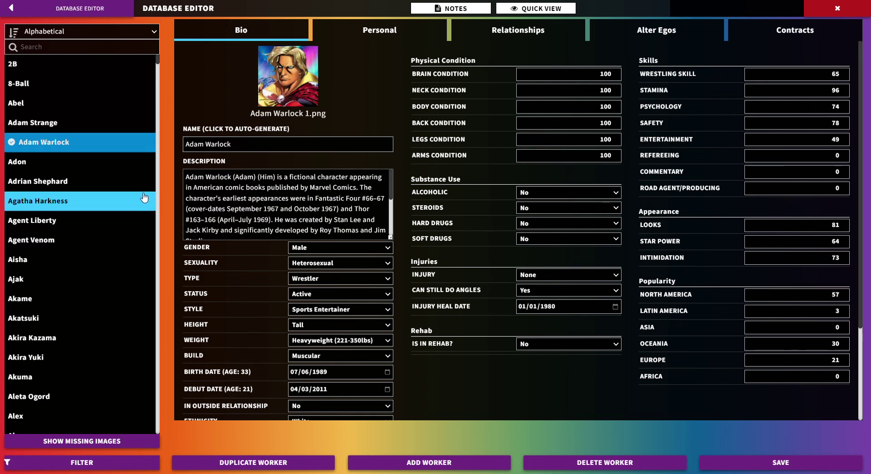
click(61, 46)
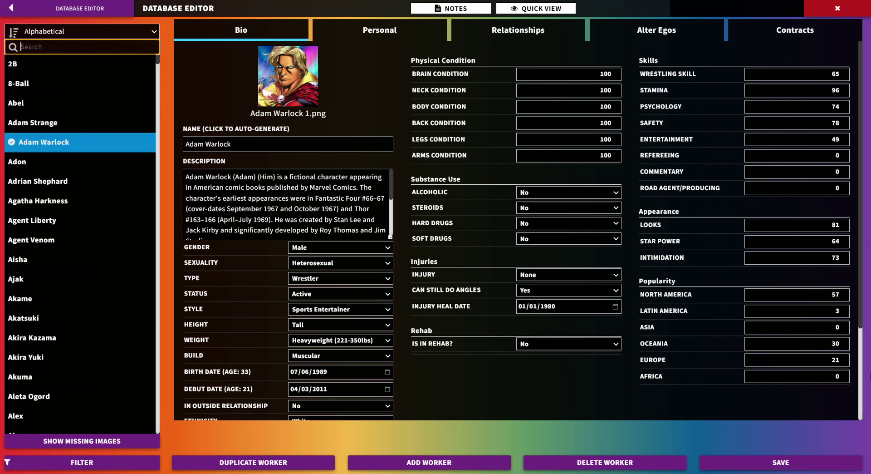
scroll(61, 257, down, 5)
scroll(61, 258, down, 5)
click(61, 254)
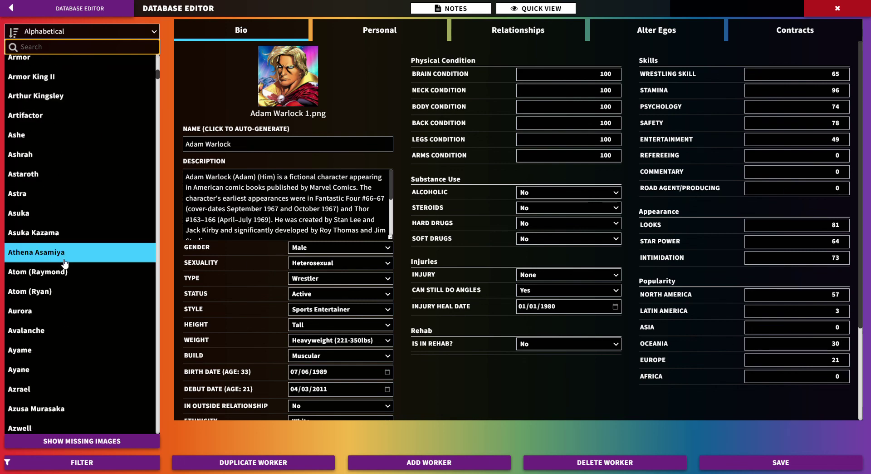
click(11, 8)
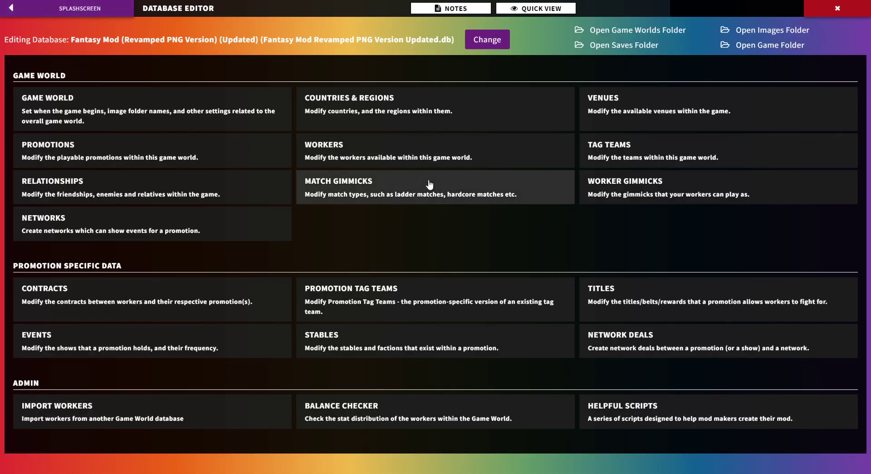
click(678, 180)
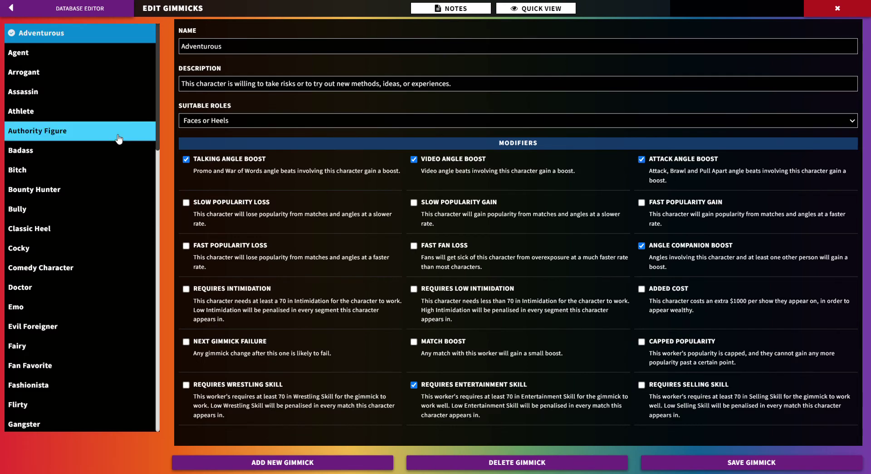
scroll(118, 138, down, 10)
scroll(82, 170, down, 3)
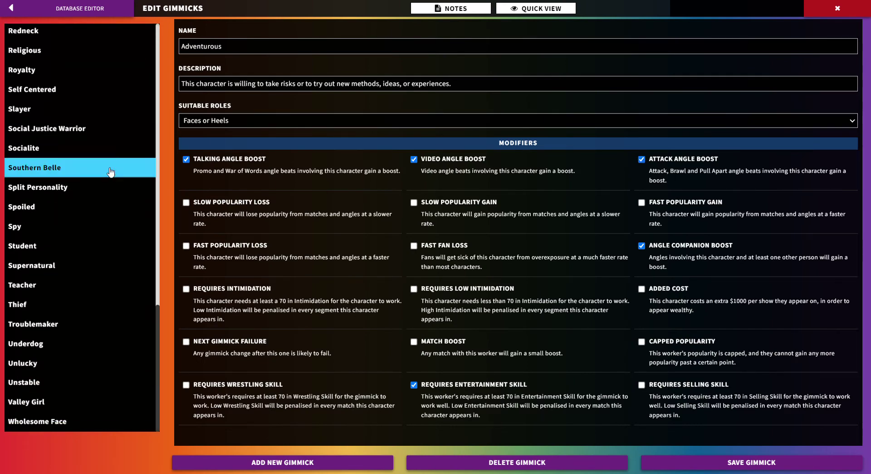
click(12, 7)
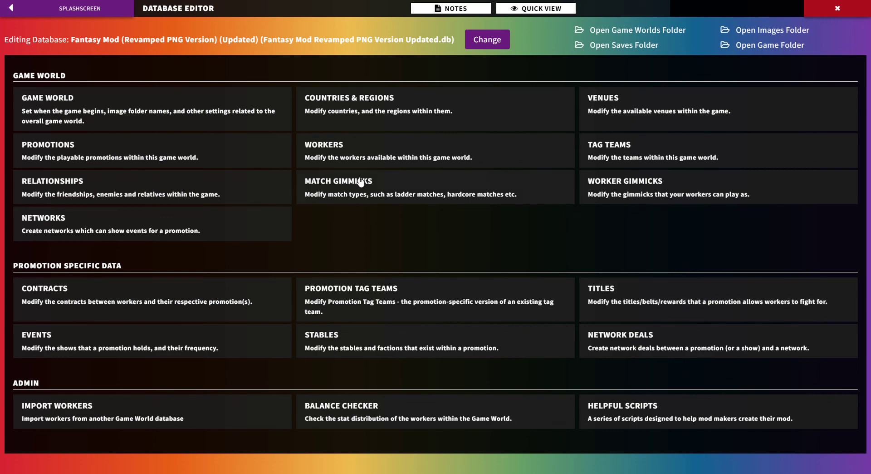
click(445, 110)
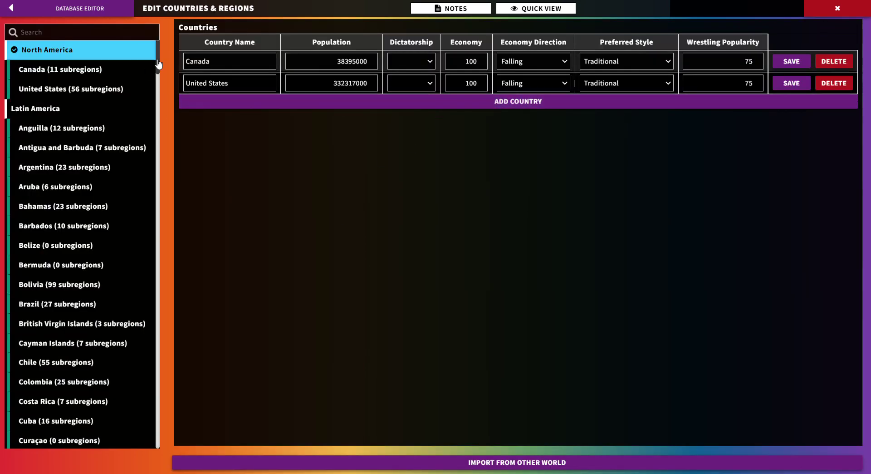
drag(157, 60, 166, 403)
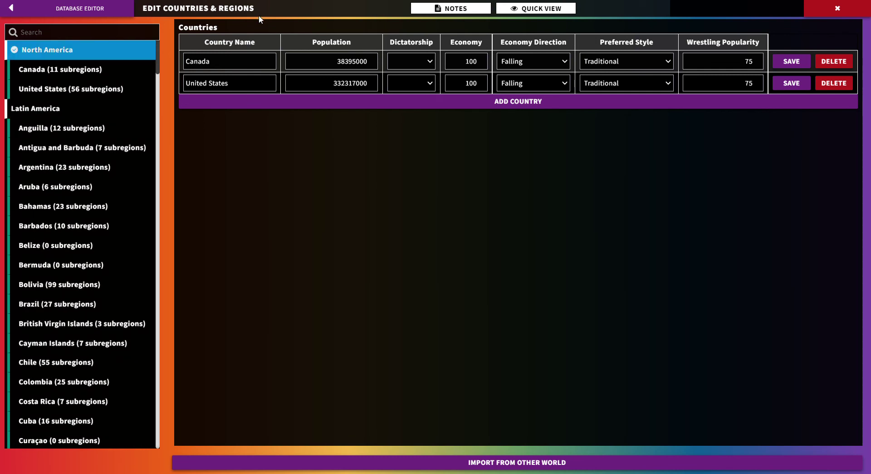
click(12, 7)
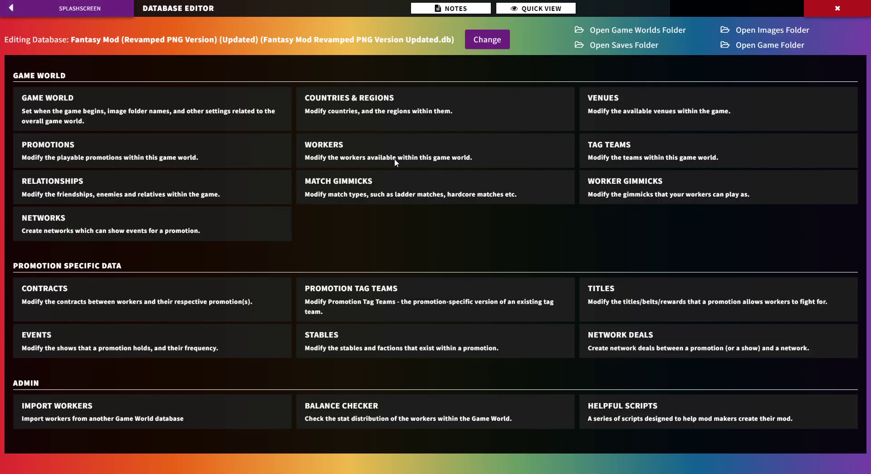